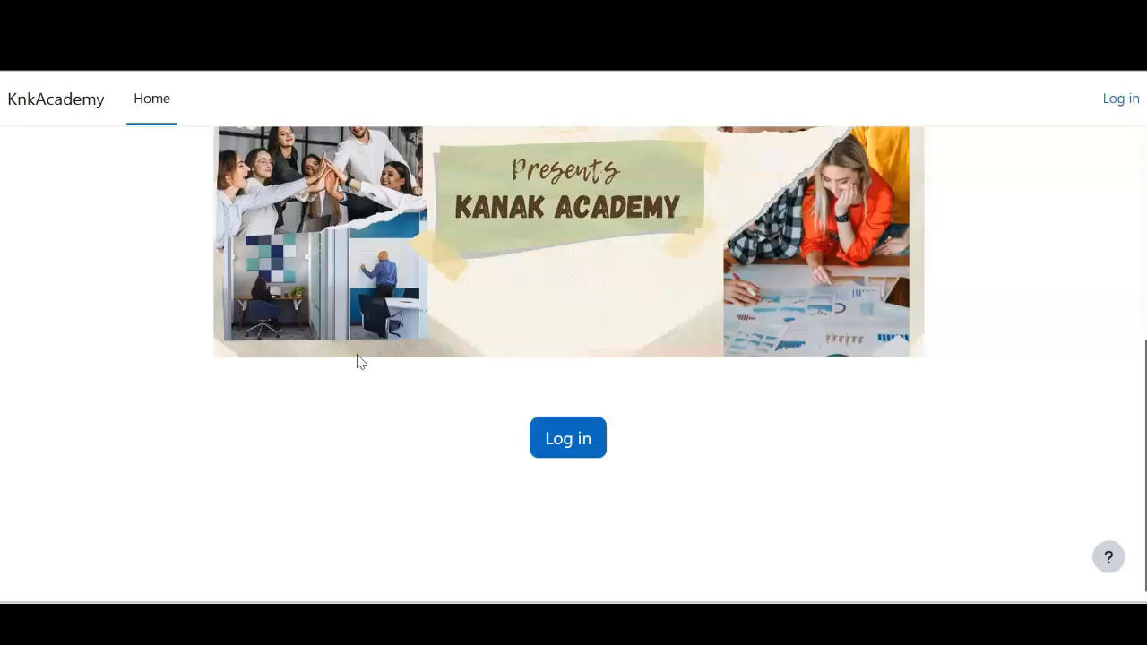
# Log in with the admin credentials and open the Users tab of Site administration
pyautogui.click(582, 441)
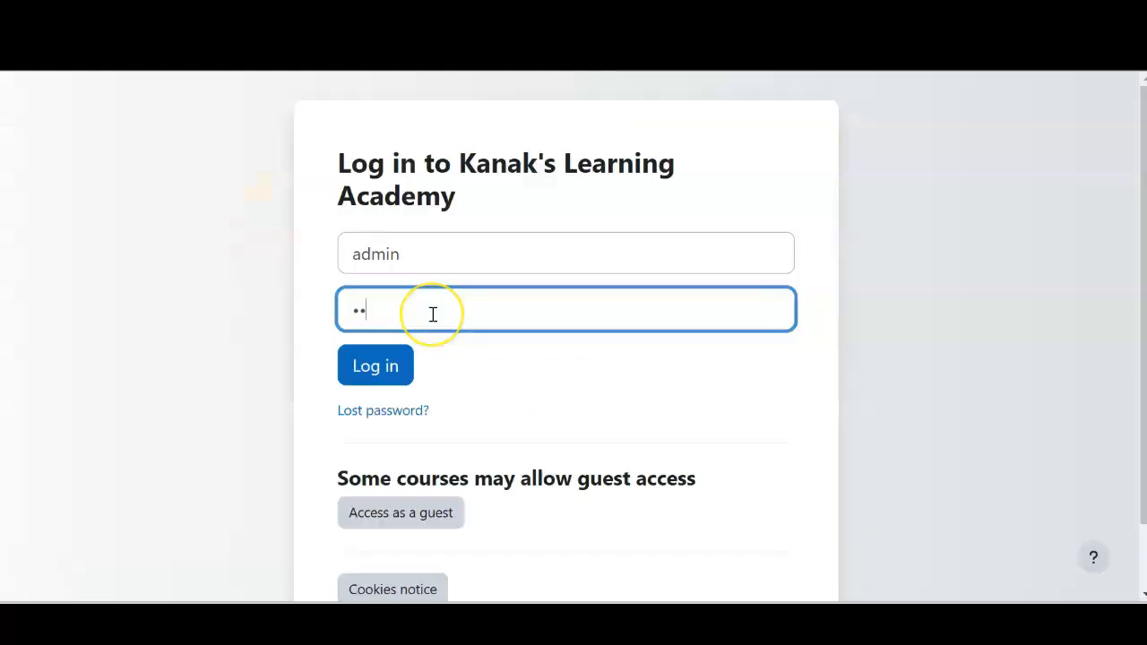
pyautogui.write('•••••••')
pyautogui.press('Return')
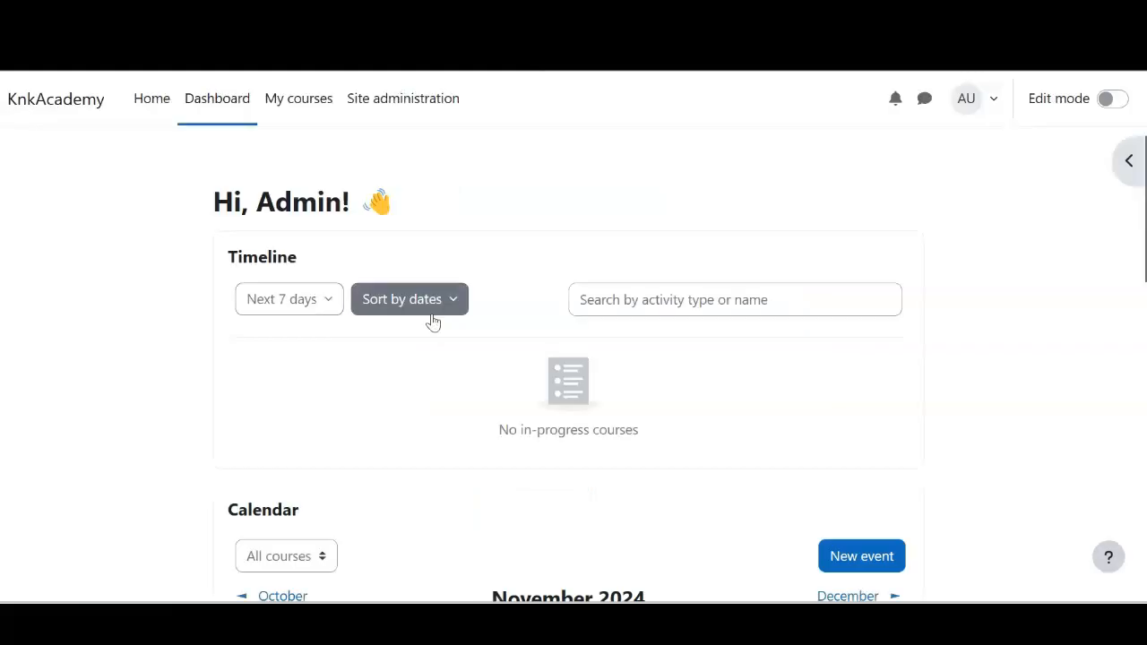
pyautogui.click(386, 116)
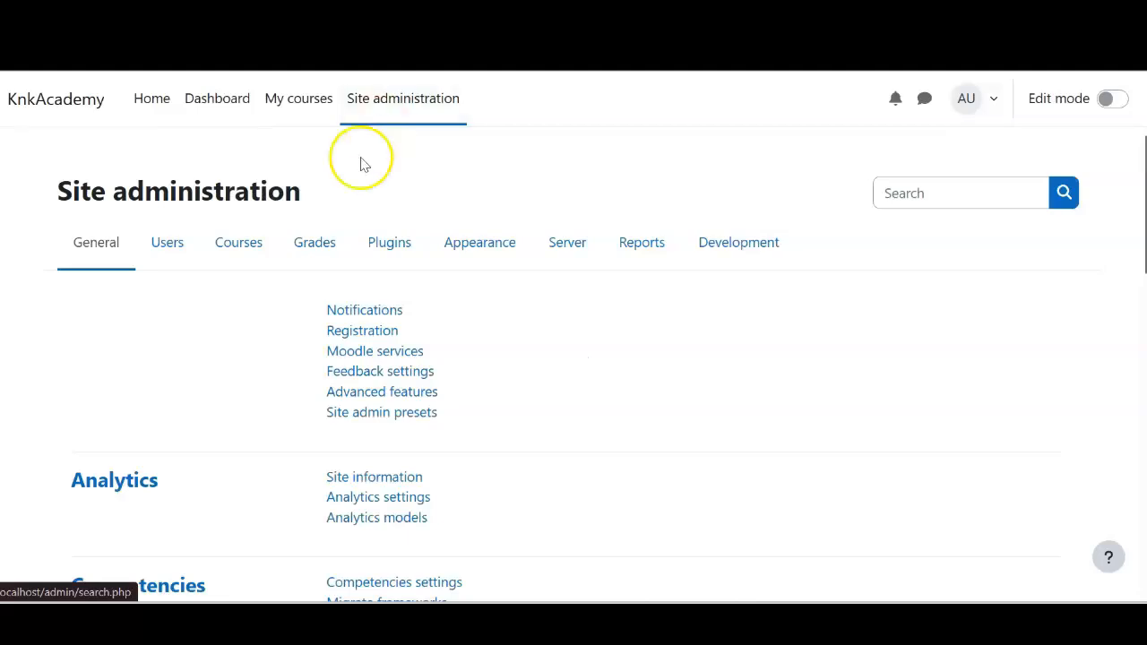
pyautogui.click(156, 256)
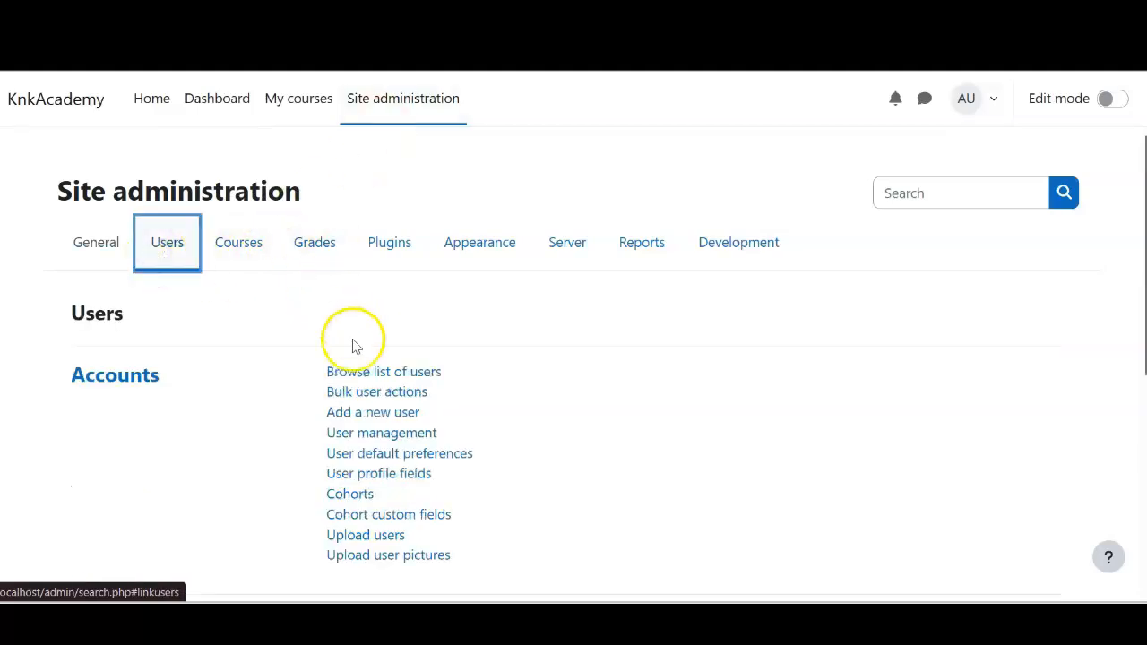
# Start a new user account and enter its username and password
pyautogui.click(370, 415)
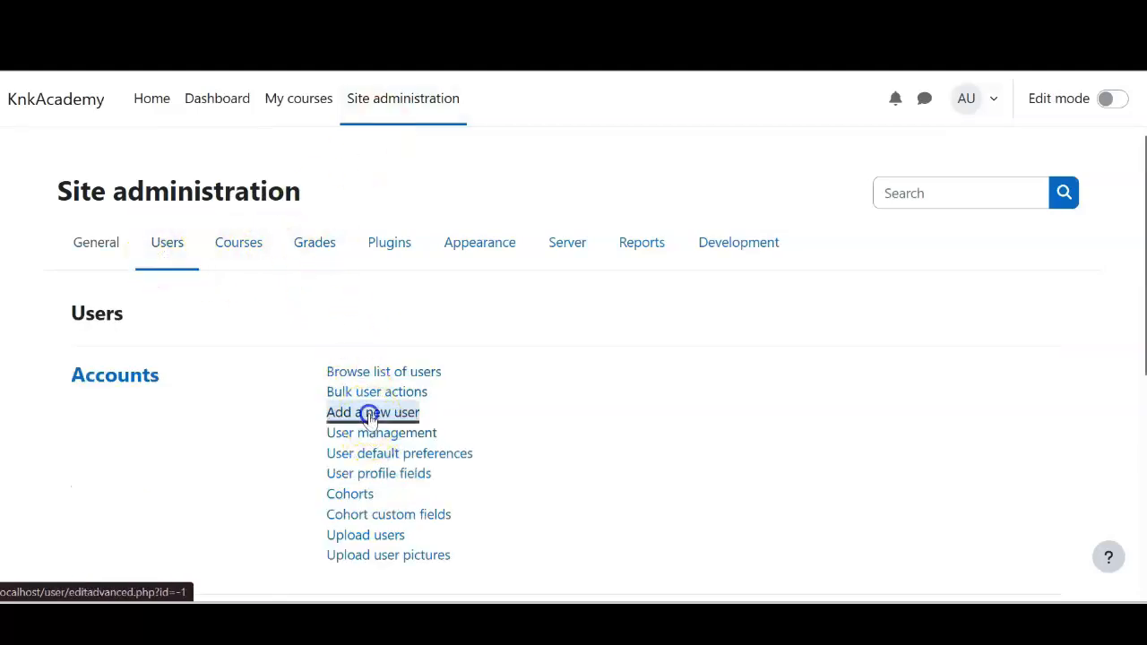
pyautogui.click(425, 411)
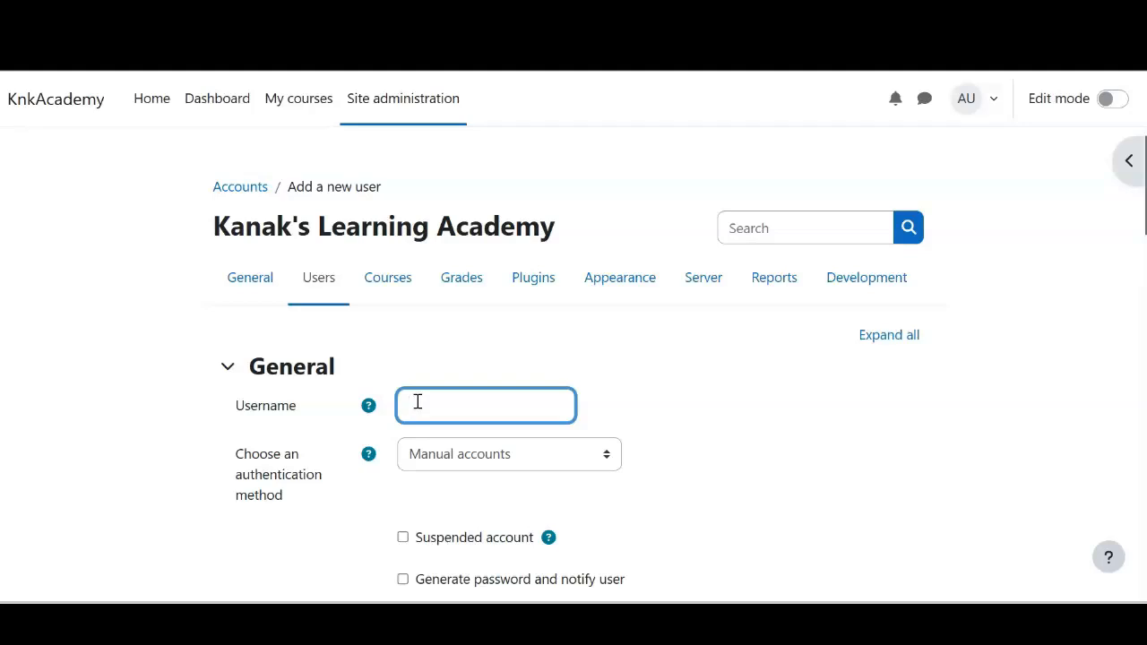
pyautogui.write('nikhil')
pyautogui.scroll(-1, 418, 401)
pyautogui.scroll(-3, 418, 402)
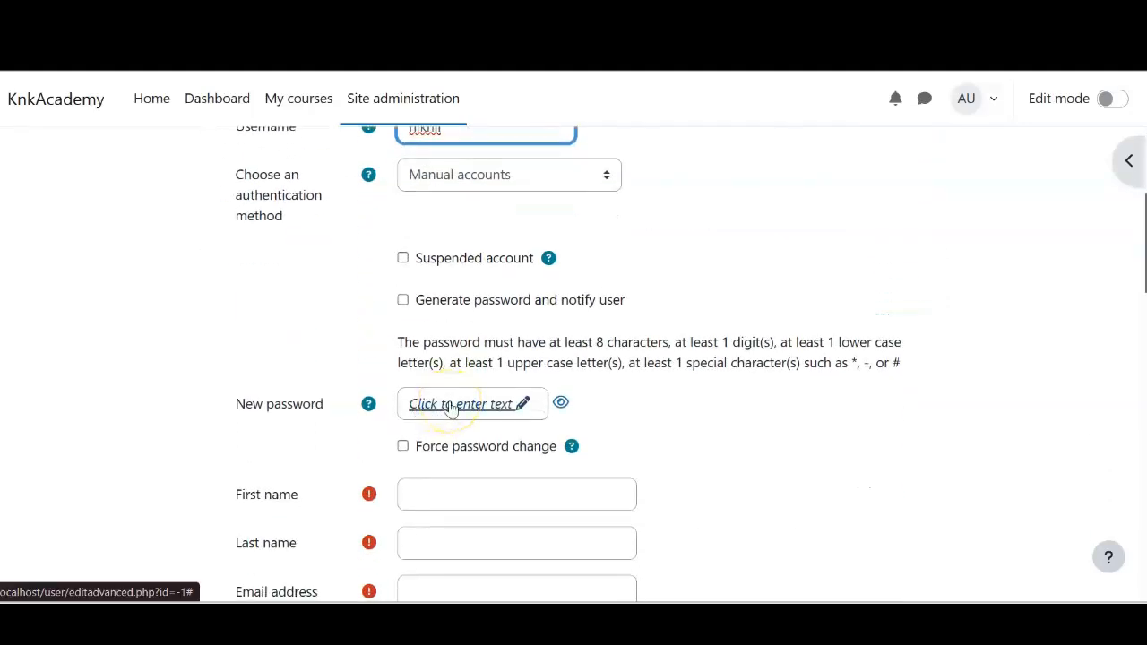
pyautogui.click(451, 406)
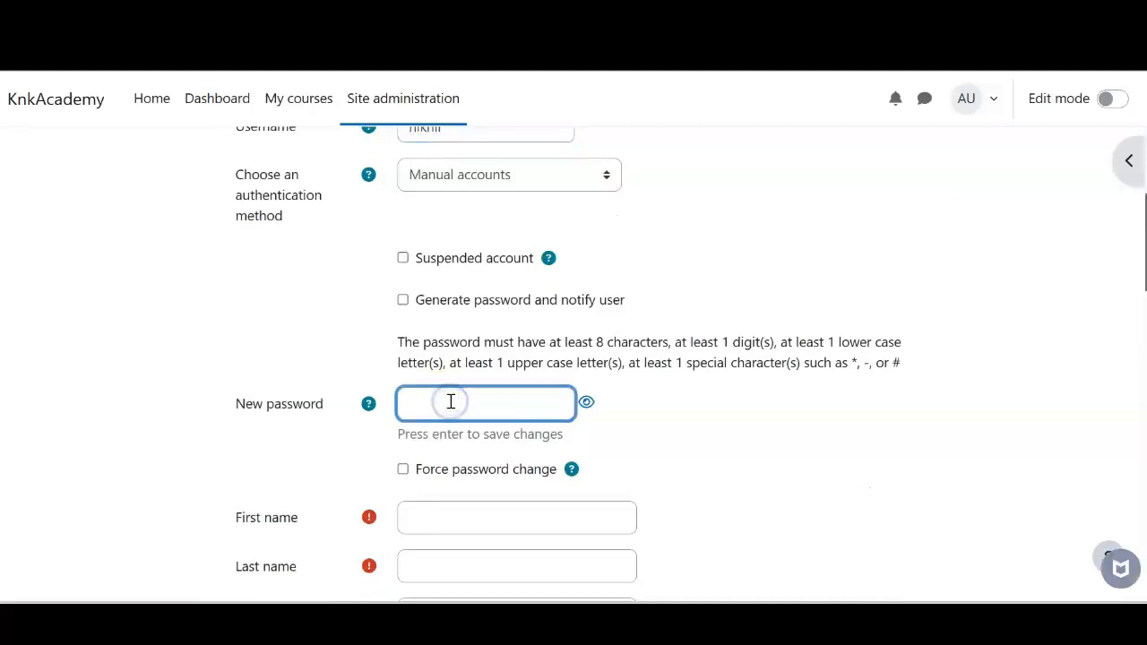
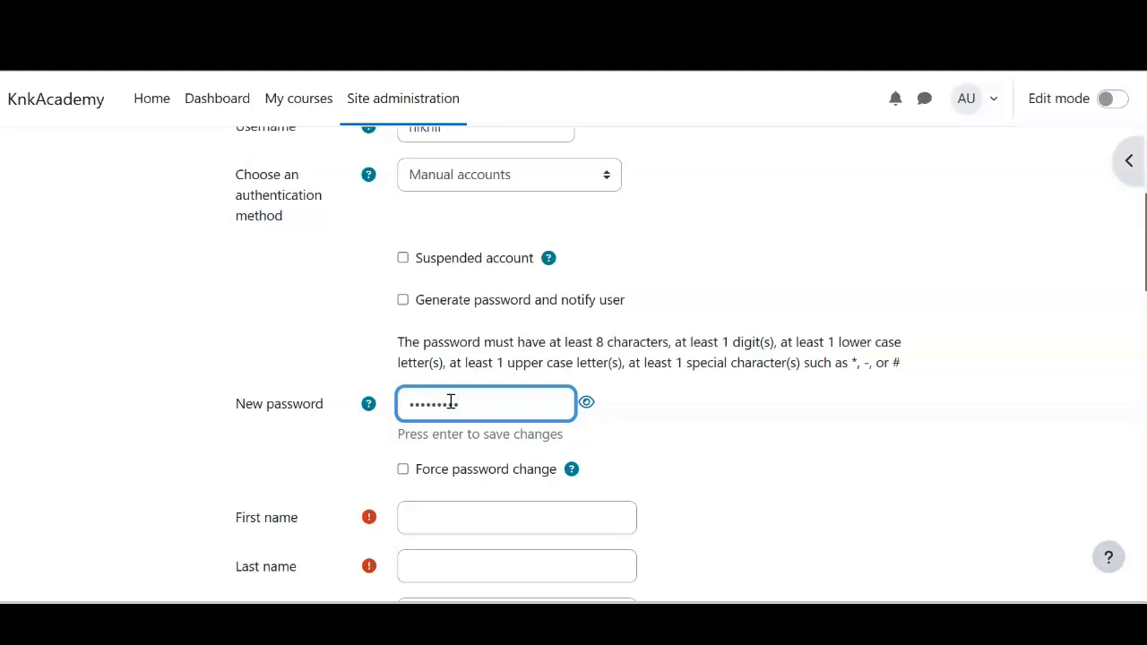
# Fill in the new user's first name, last name and e-mail address
pyautogui.click(504, 507)
pyautogui.press('Tab')
pyautogui.press('Tab')
pyautogui.write('ndm@test.com')
pyautogui.scroll(-1, 504, 520)
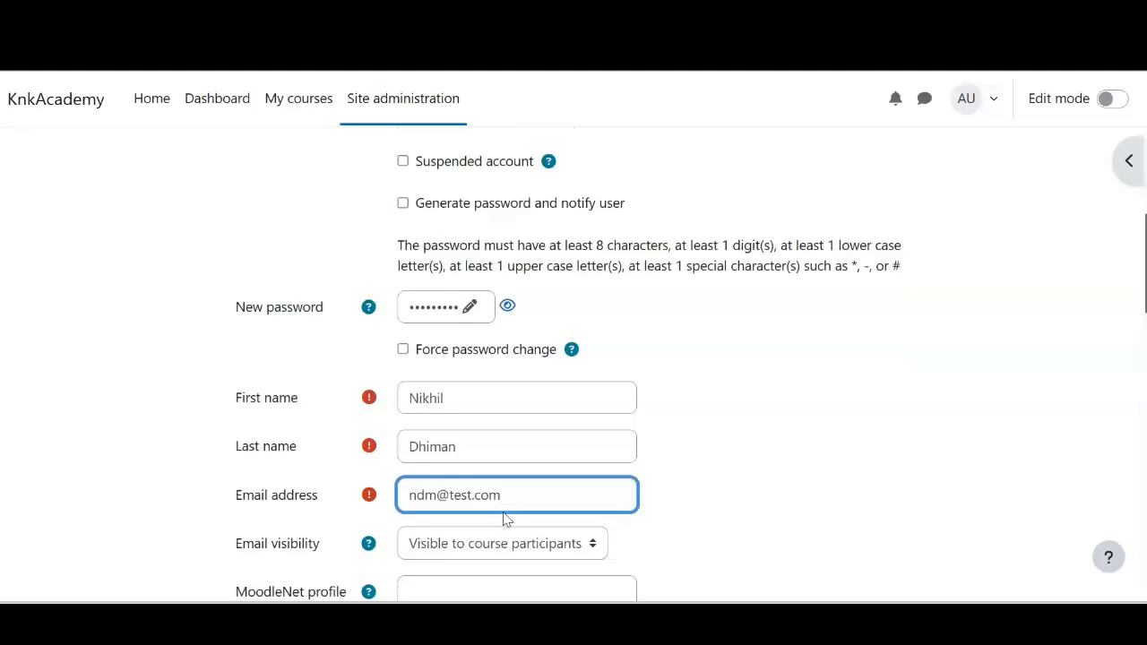
pyautogui.scroll(-1, 507, 518)
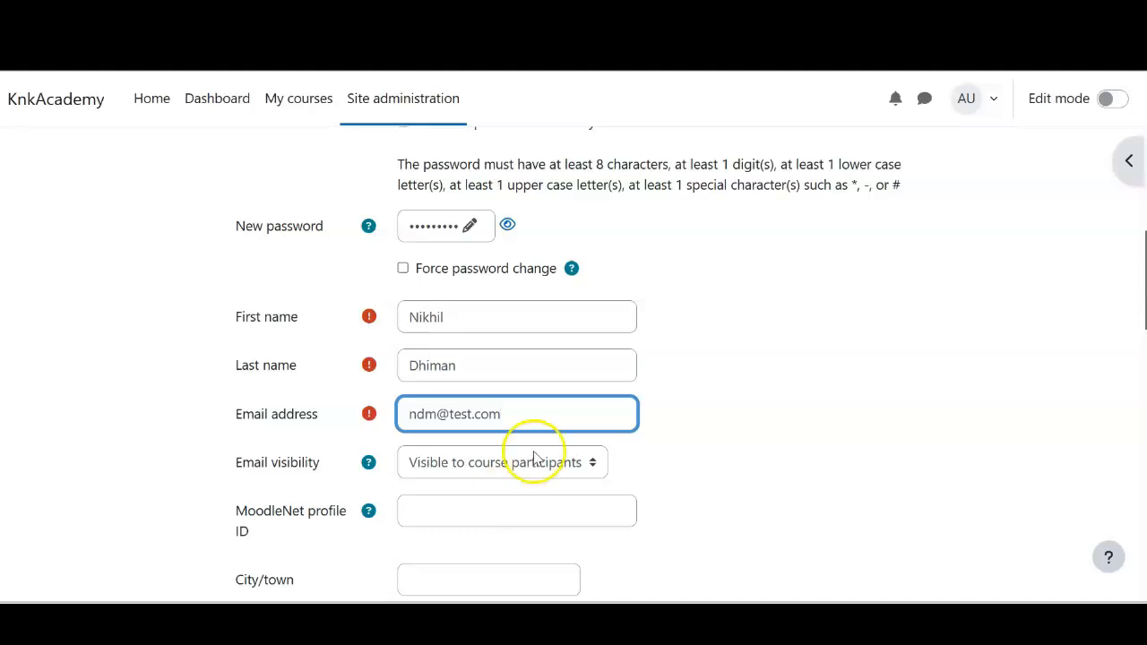
pyautogui.scroll(-2, 533, 459)
pyautogui.scroll(-3, 533, 459)
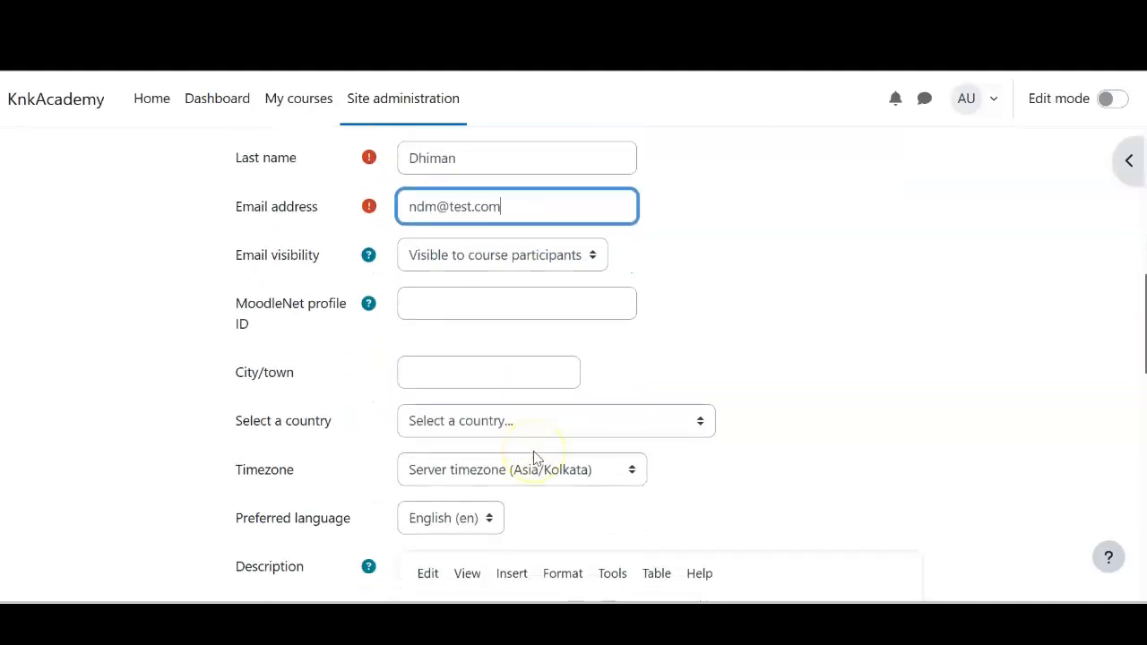
pyautogui.scroll(-3, 533, 459)
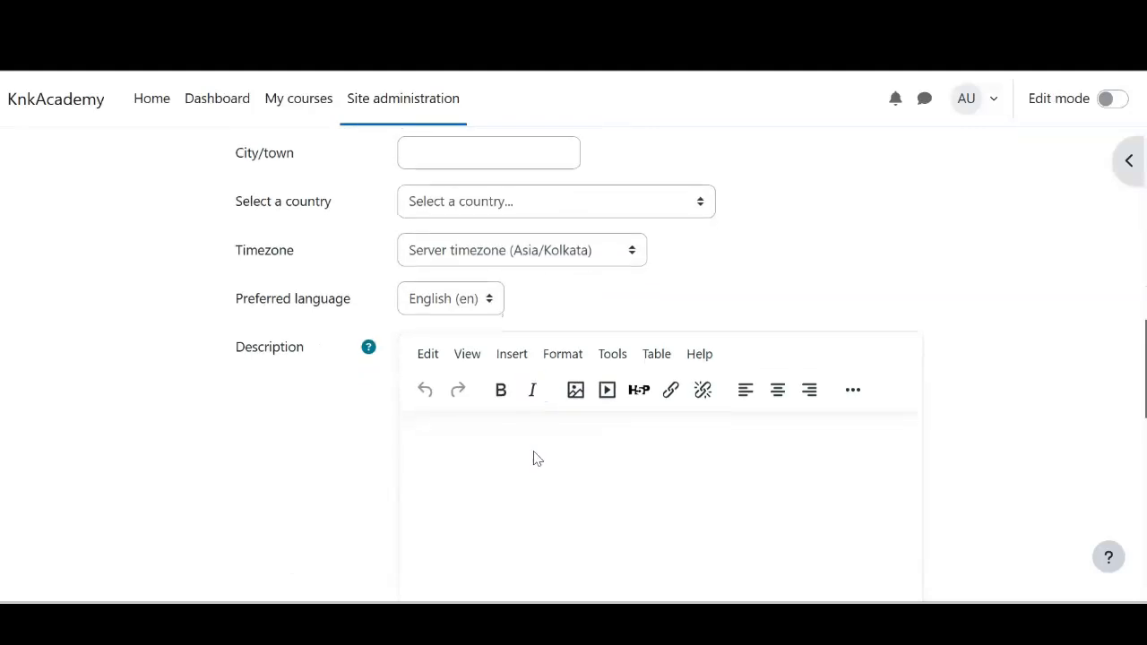
pyautogui.scroll(-8, 534, 459)
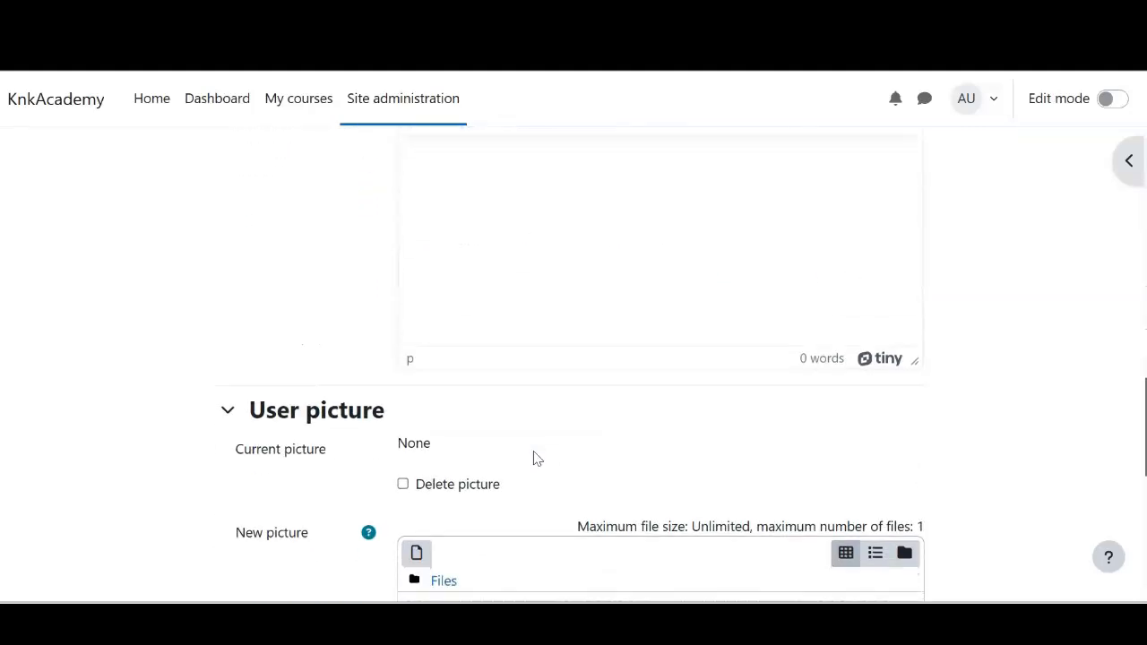
# Create the account and review the user list, now showing 2 users
pyautogui.click(449, 473)
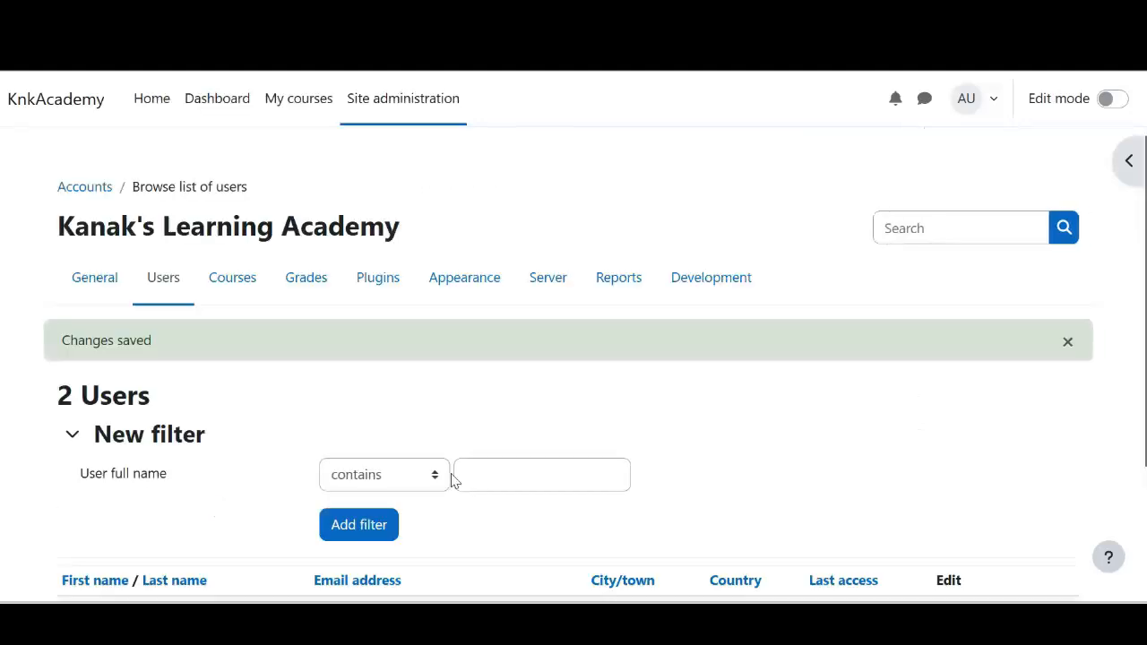
pyautogui.scroll(-2, 452, 482)
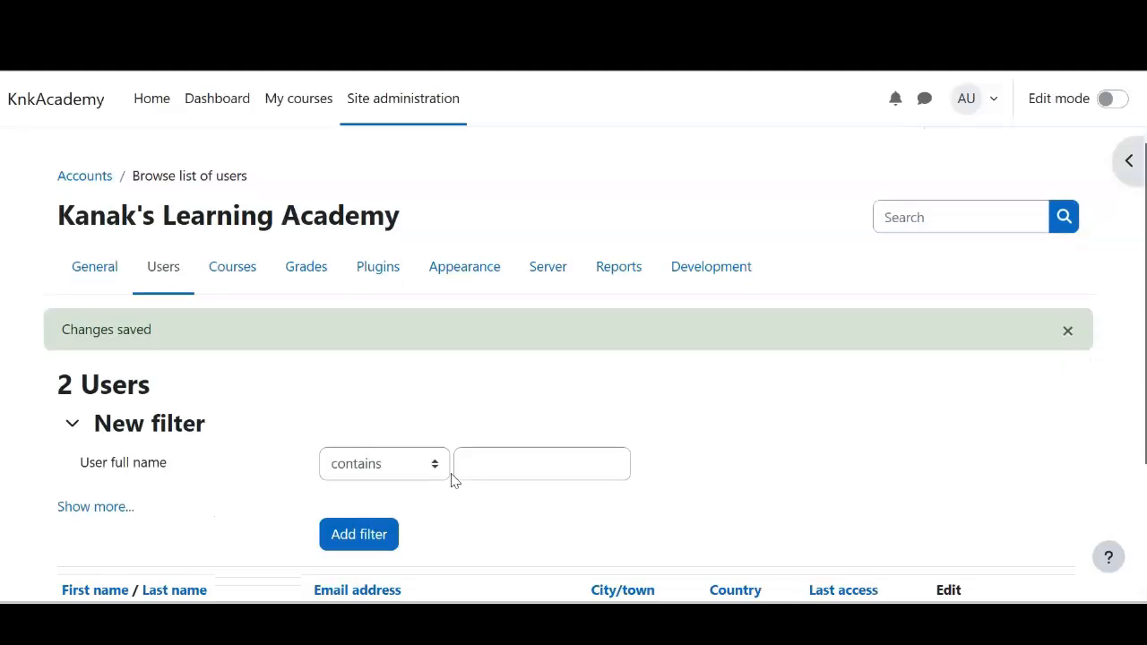
pyautogui.click(219, 502)
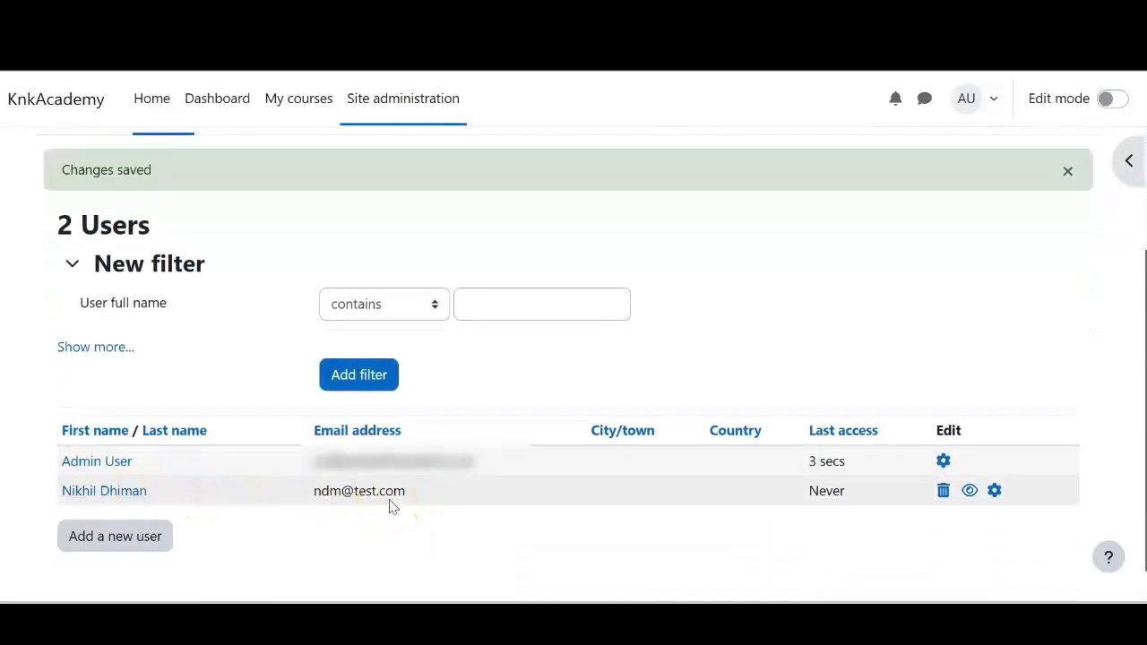
pyautogui.scroll(2, 389, 506)
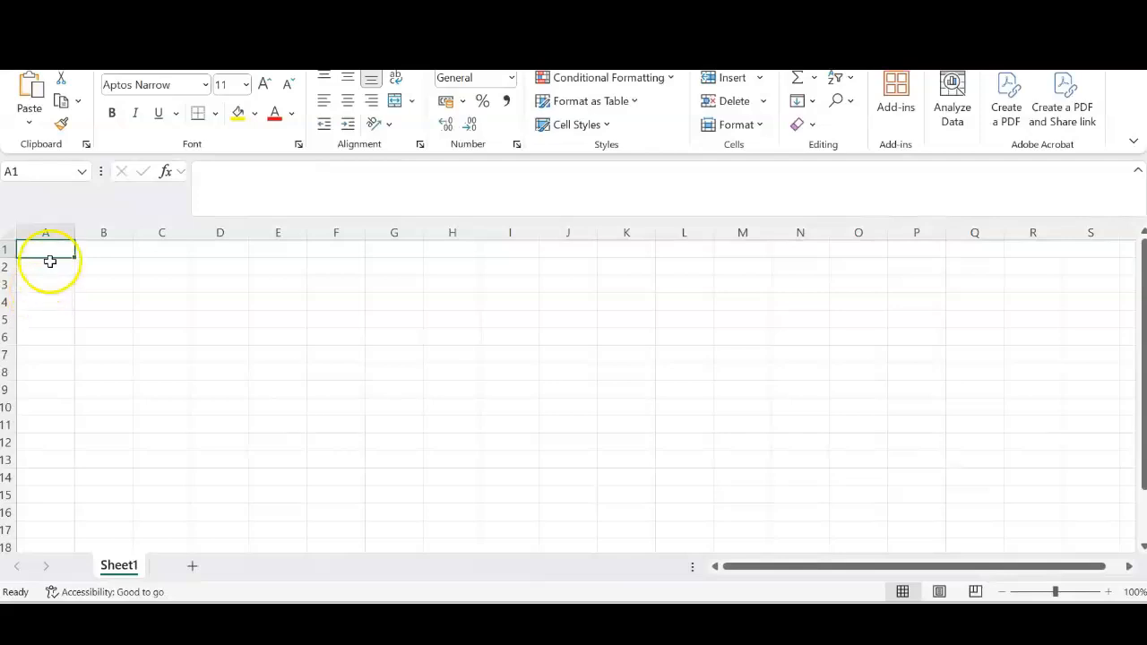
# Enter the headers username and firstname in cells A1 and B1
pyautogui.click(52, 254)
pyautogui.write('user')
pyautogui.press('BackSpace')
pyautogui.write('ername')
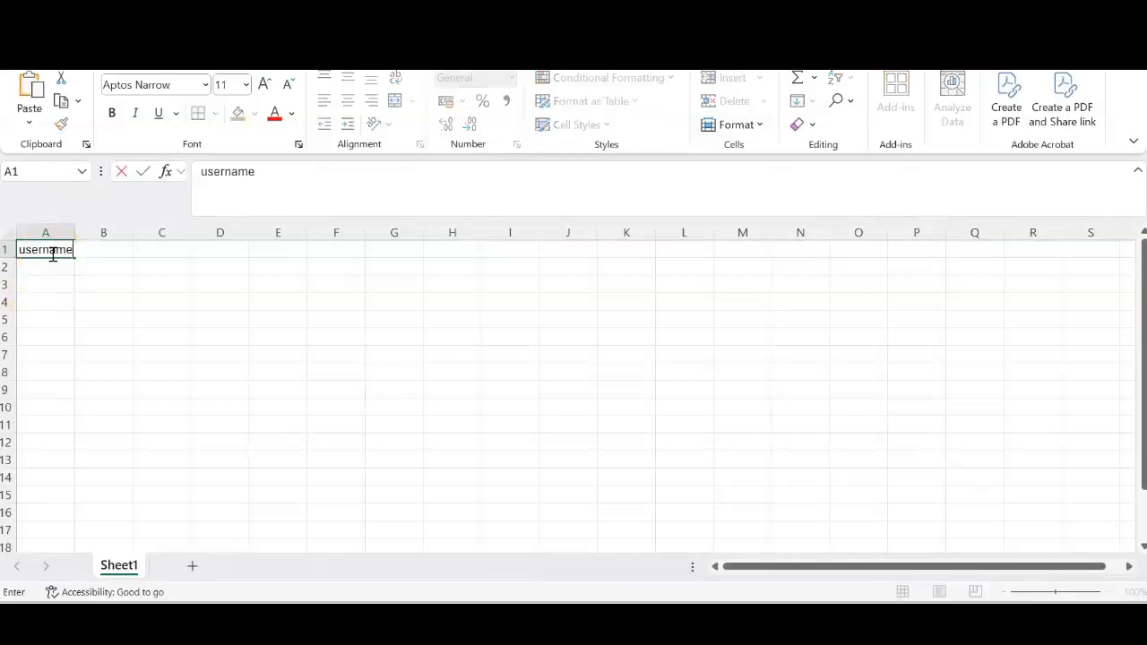
pyautogui.press('Tab')
pyautogui.write('nam')
pyautogui.press('BackSpace')
pyautogui.press('BackSpace')
pyautogui.press('BackSpace')
pyautogui.write('firstname')
pyautogui.press('Tab')
# Add the lastname, email and password headers in C1–E1
pyautogui.write('lastname')
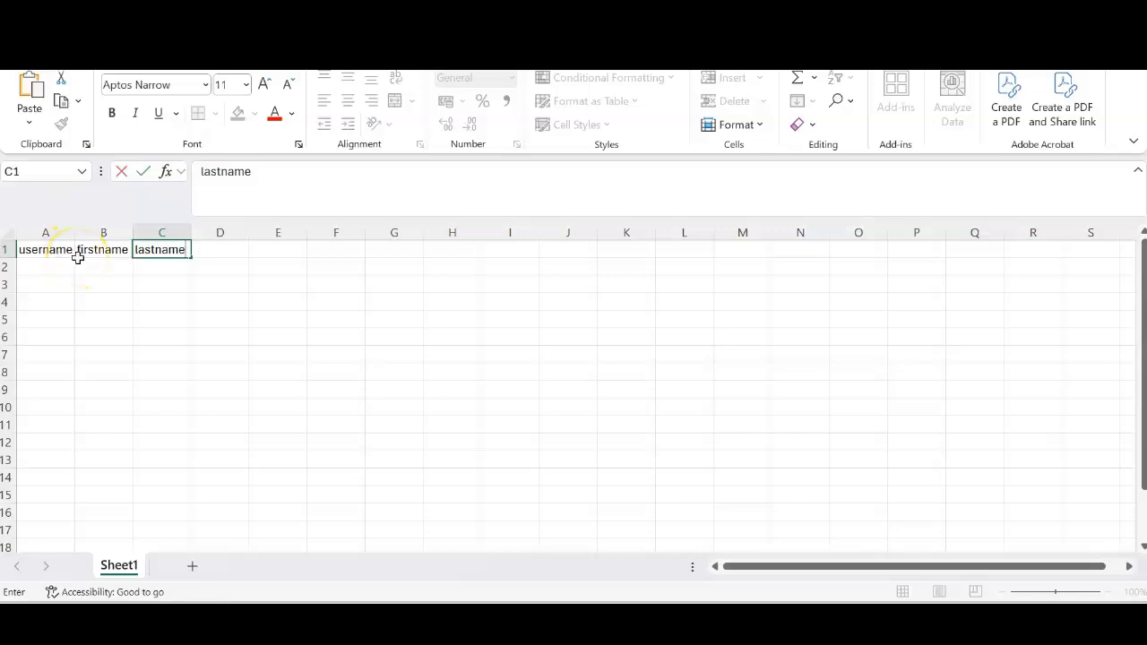
pyautogui.press('Tab')
pyautogui.write('email')
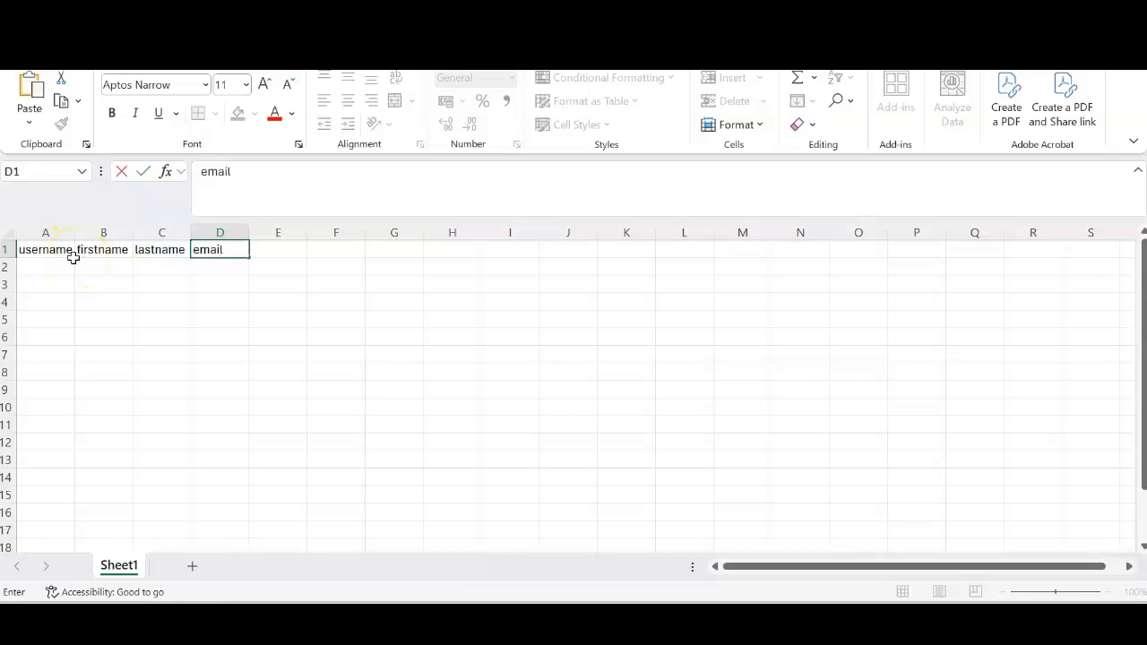
pyautogui.press('Tab')
pyautogui.write('password')
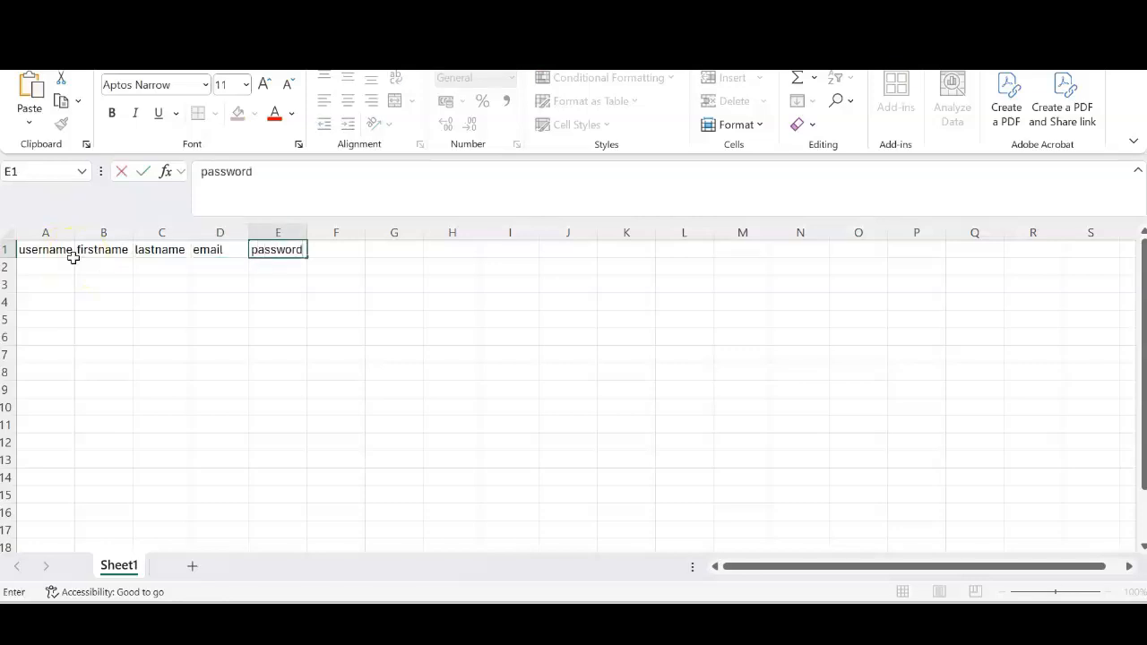
pyautogui.click(65, 262)
pyautogui.doubleClick(65, 262)
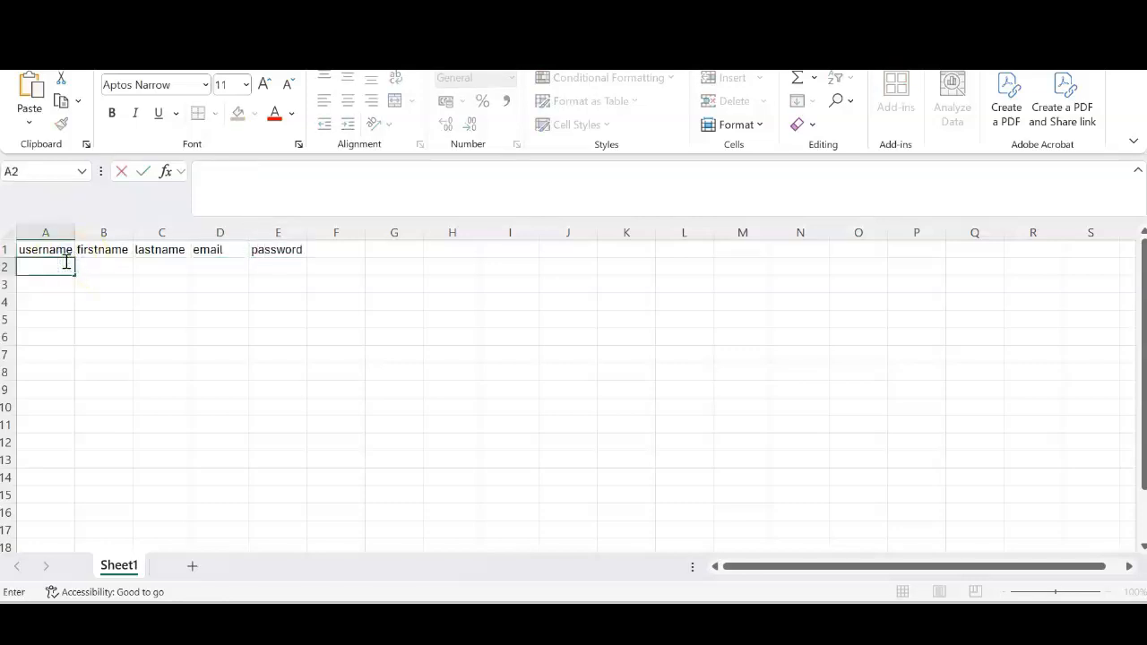
# Enter the first user's username, first name, last name, e-mail and password in row 2
pyautogui.write('laxmi')
pyautogui.press('Tab')
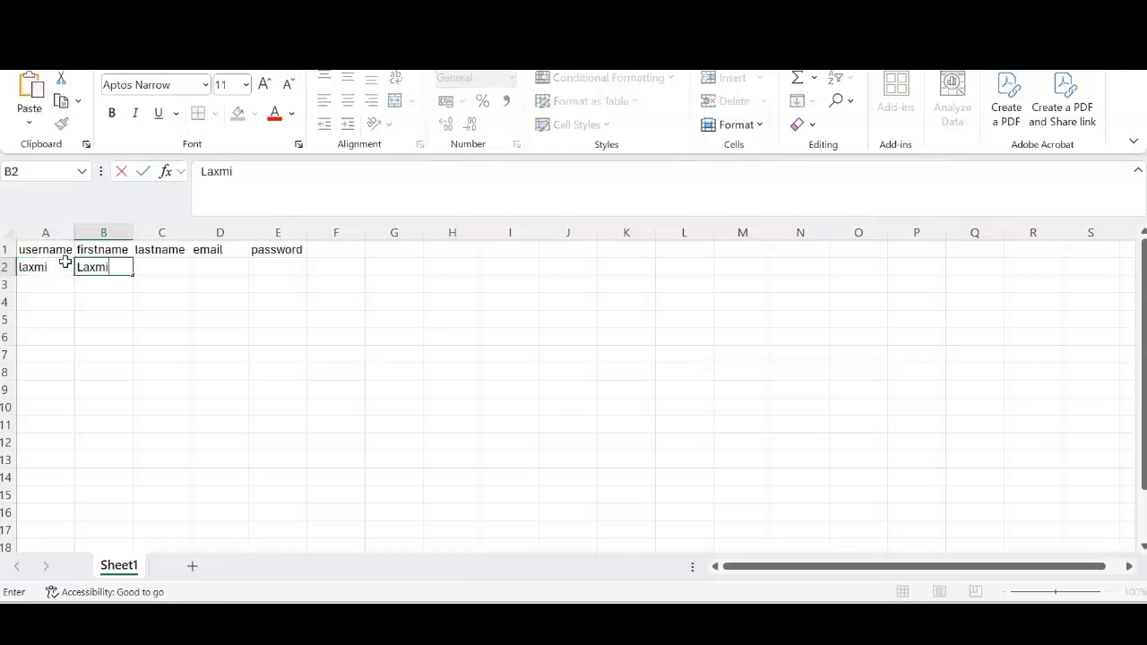
pyautogui.press('Tab')
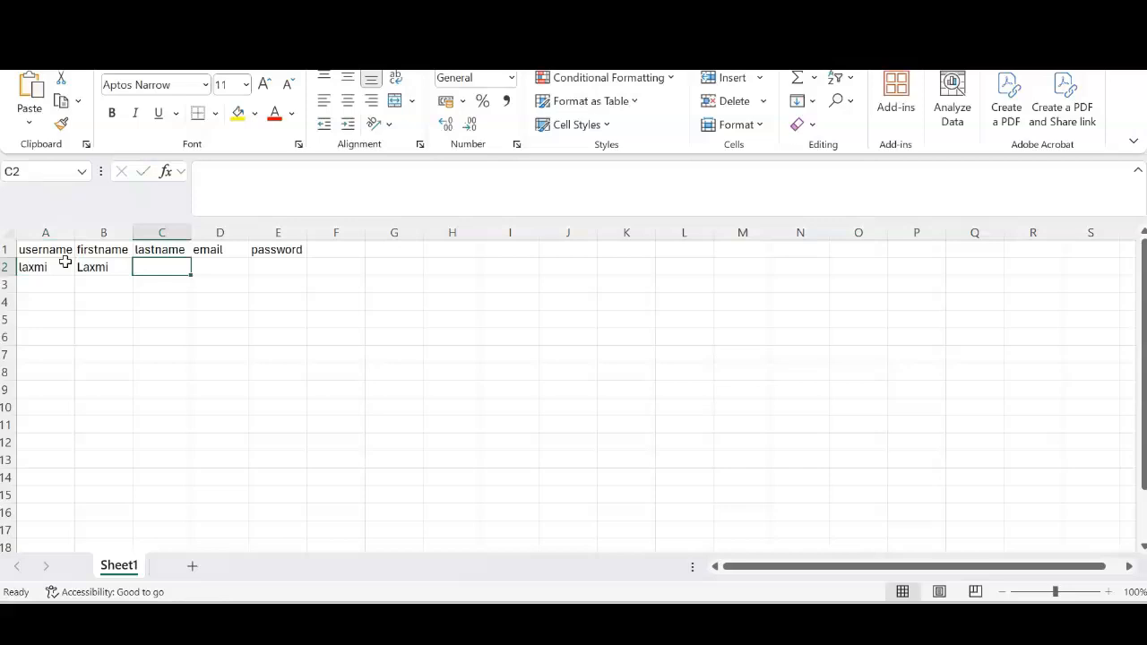
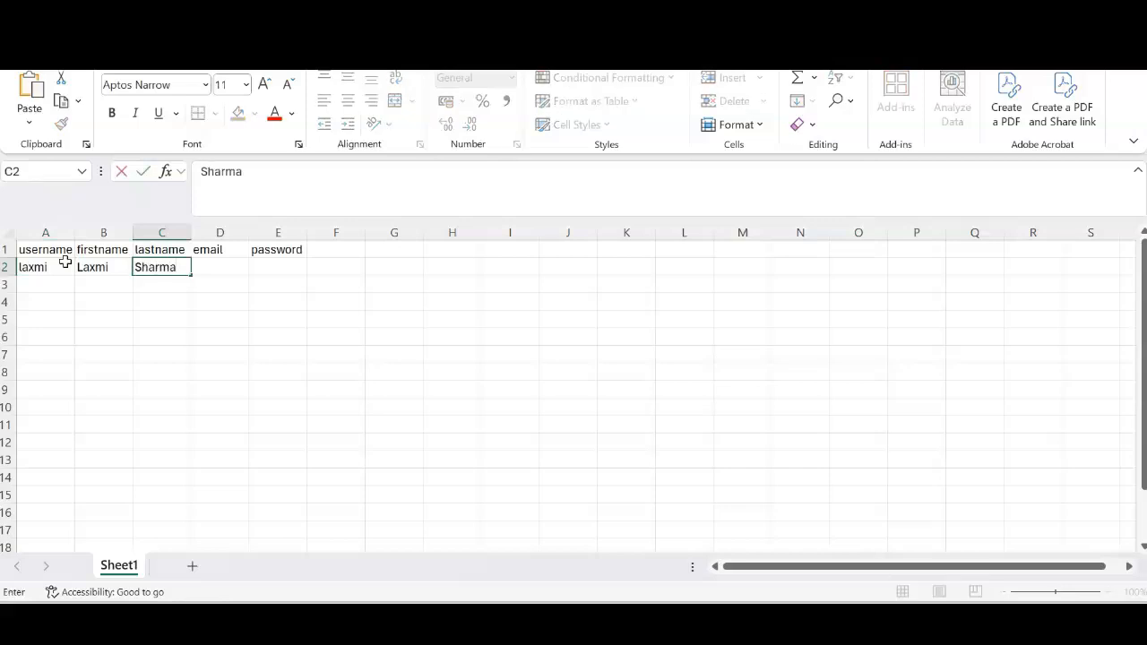
pyautogui.press('Tab')
pyautogui.write('l')
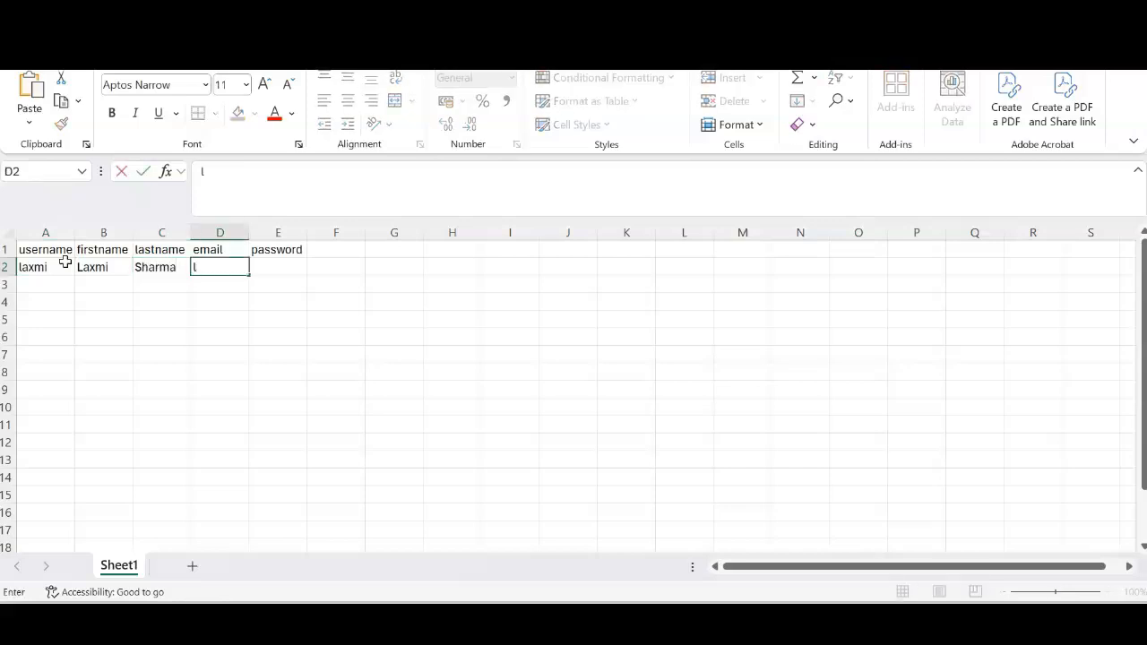
pyautogui.write('xm@test.com')
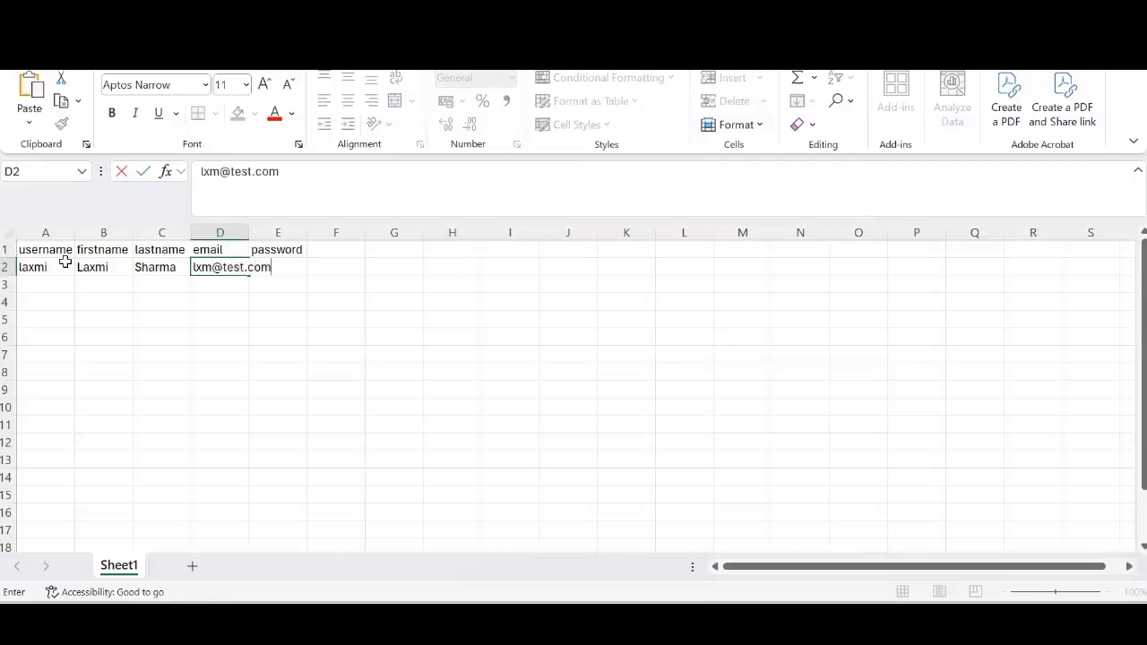
pyautogui.press('Tab')
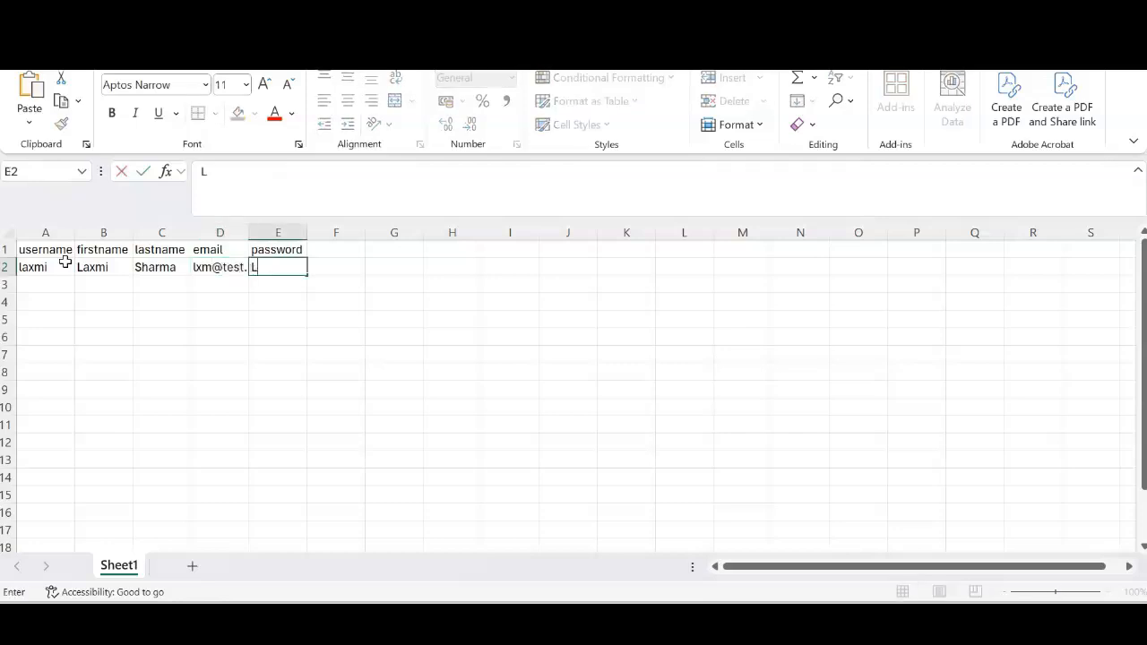
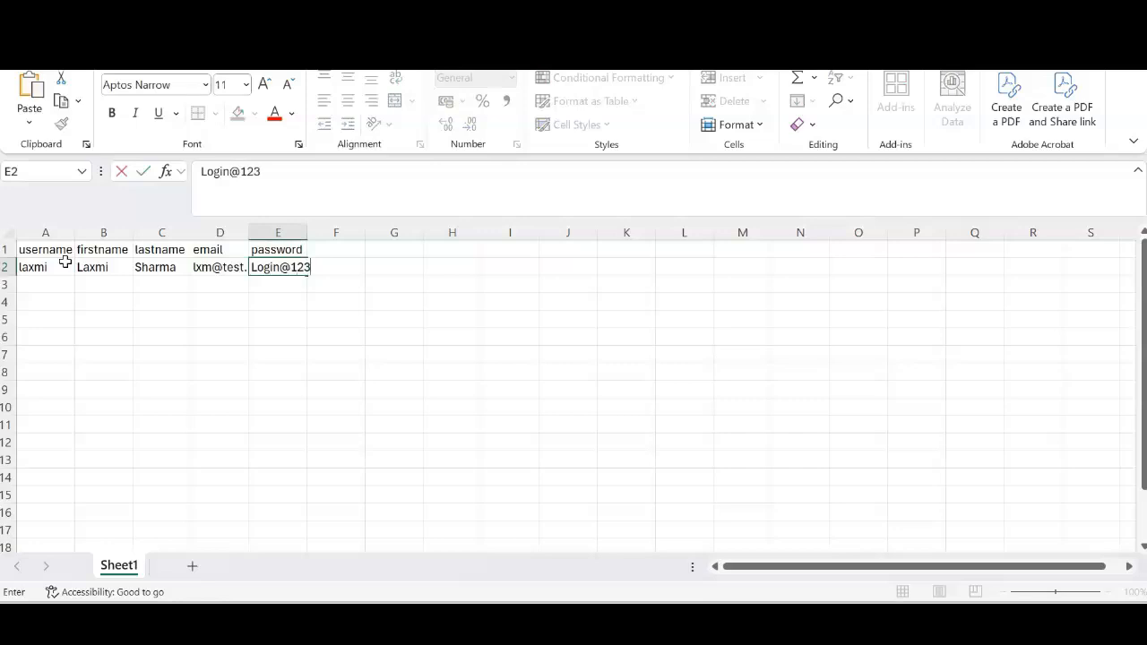
pyautogui.click(36, 286)
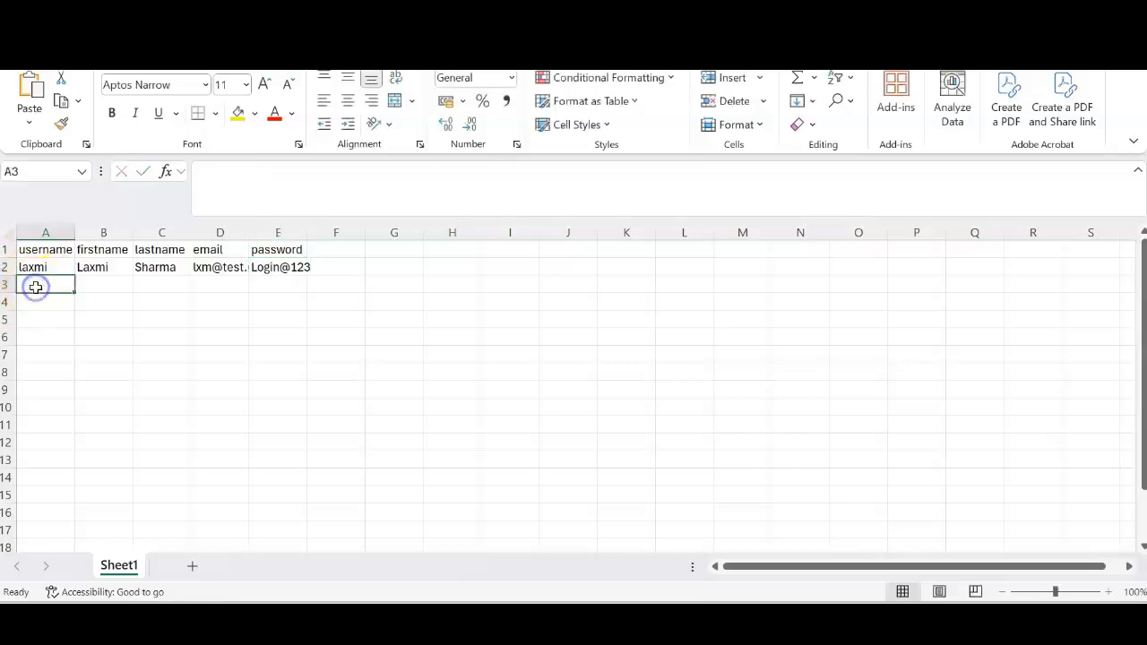
# Fill row 3 with the second user's details, moving the surname out of the first-name cell
pyautogui.write('bhavi')
pyautogui.press('Tab')
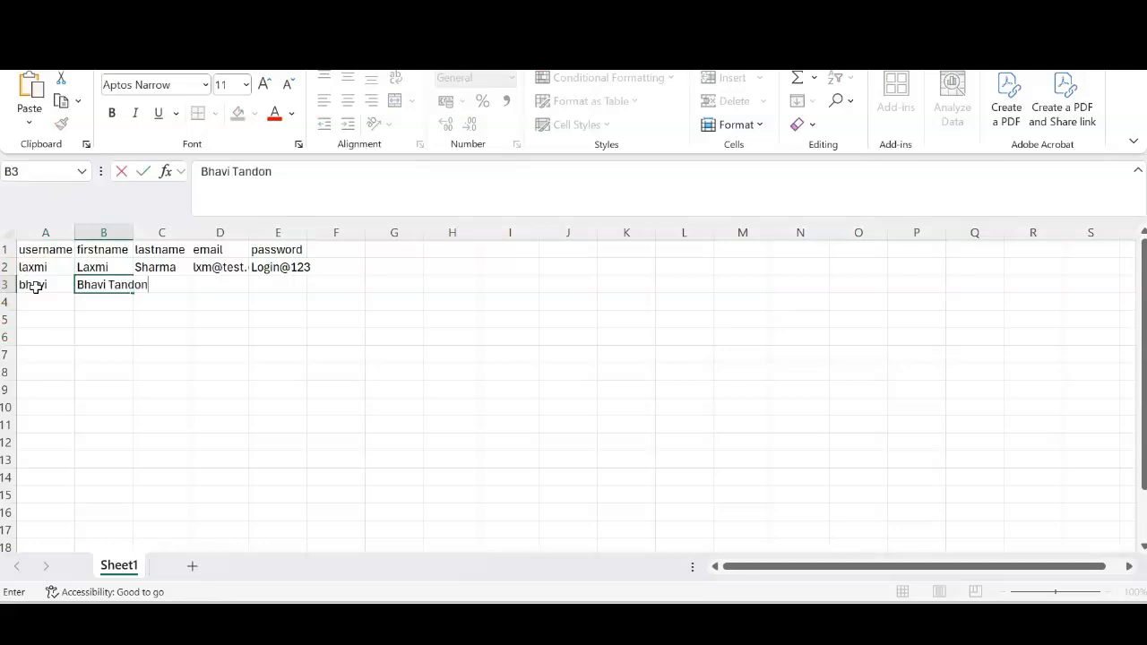
pyautogui.press('Tab')
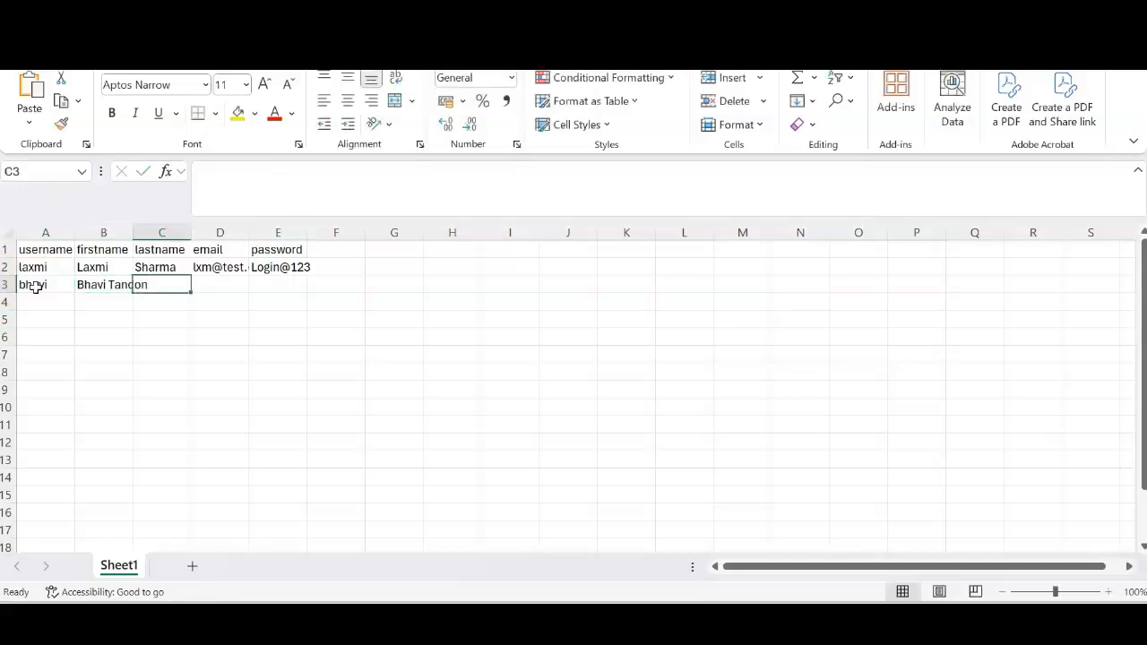
pyautogui.doubleClick(124, 284)
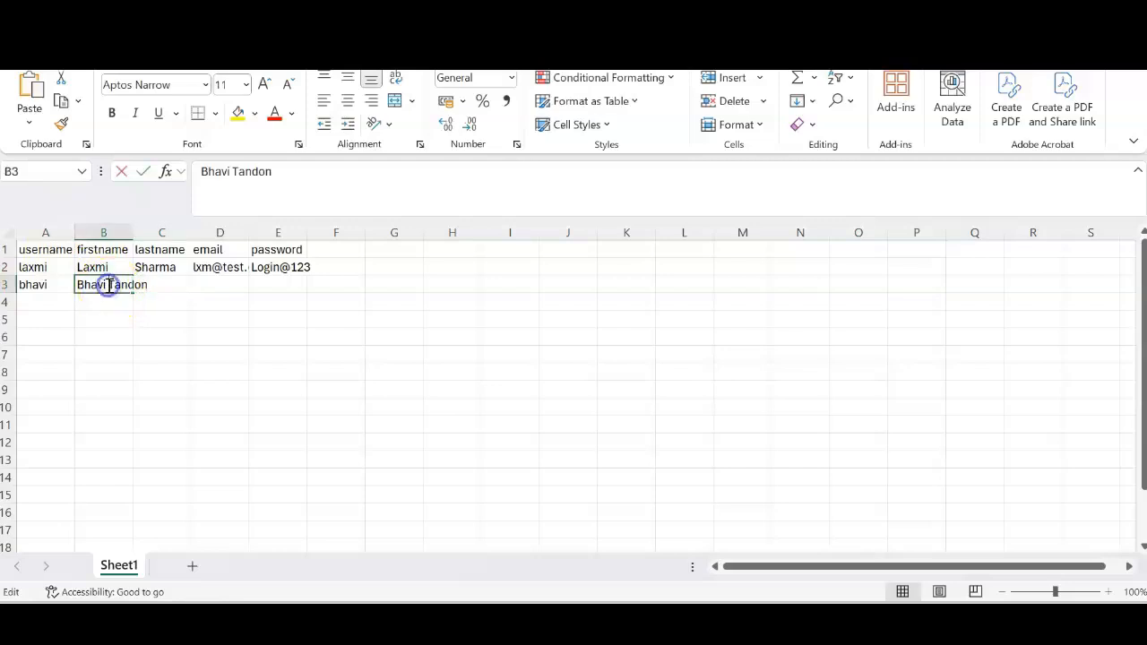
pyautogui.moveTo(109, 284); pyautogui.dragTo(151, 286)
pyautogui.press('BackSpace')
pyautogui.click(151, 287)
pyautogui.write('Tandon')
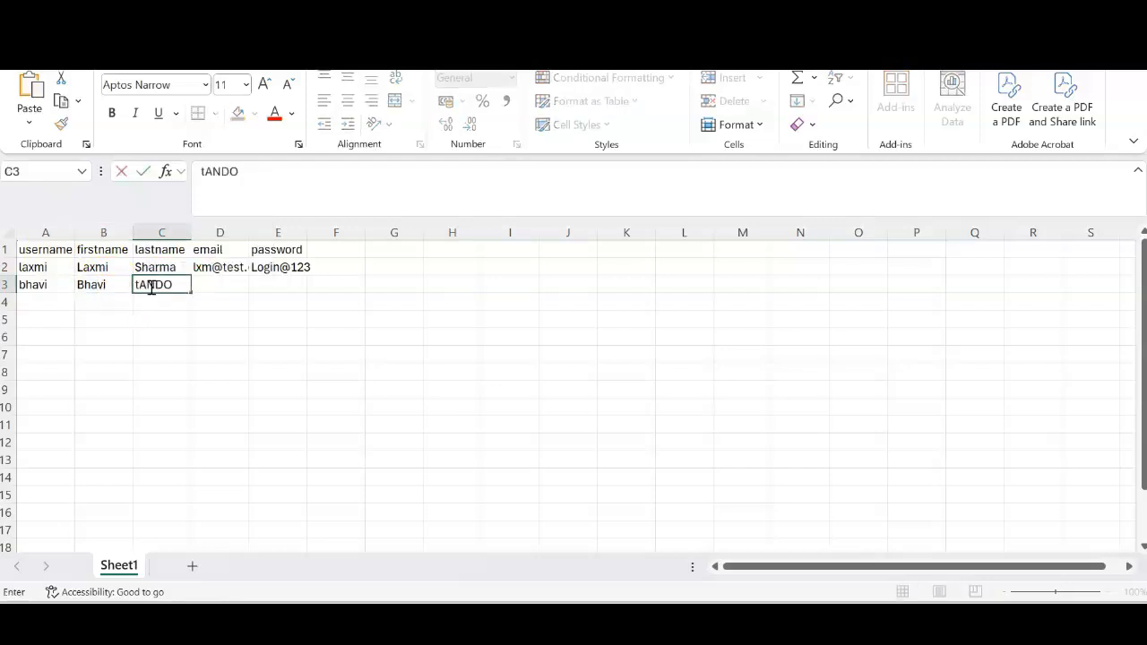
pyautogui.press('Tab')
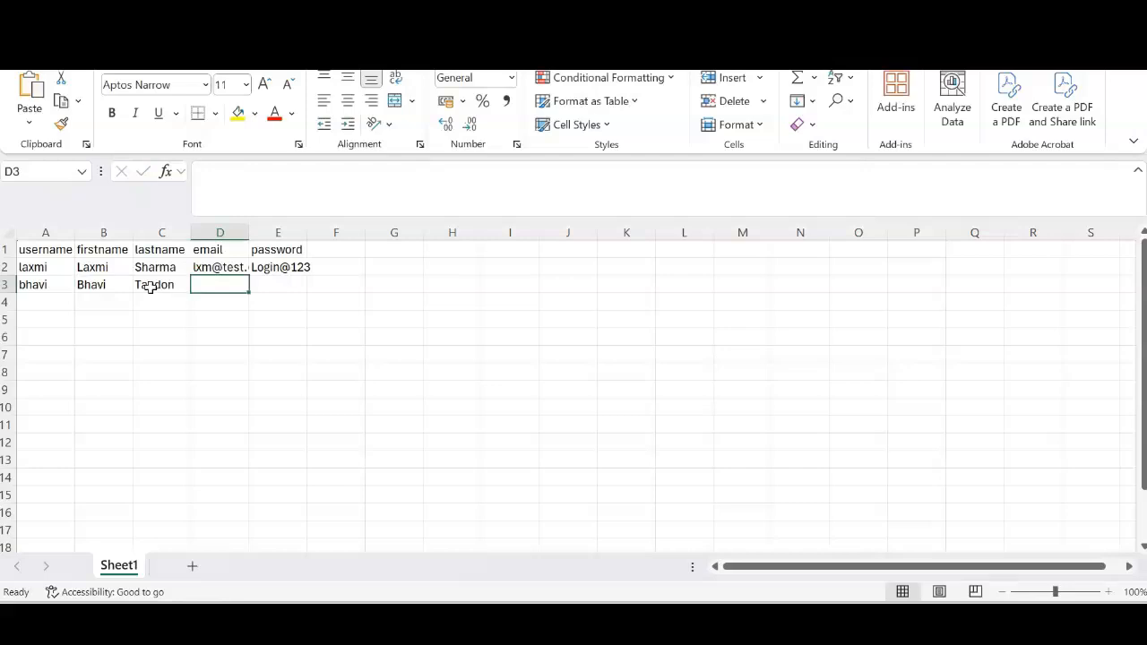
pyautogui.write('btn@t')
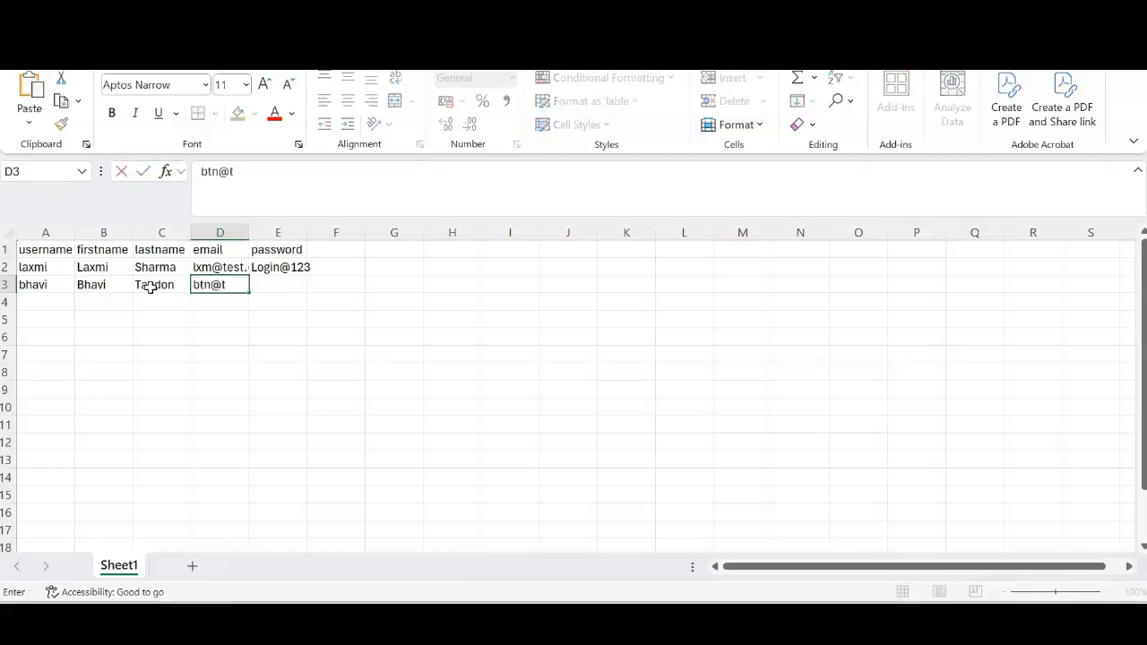
pyautogui.write('est.com')
pyautogui.press('Tab')
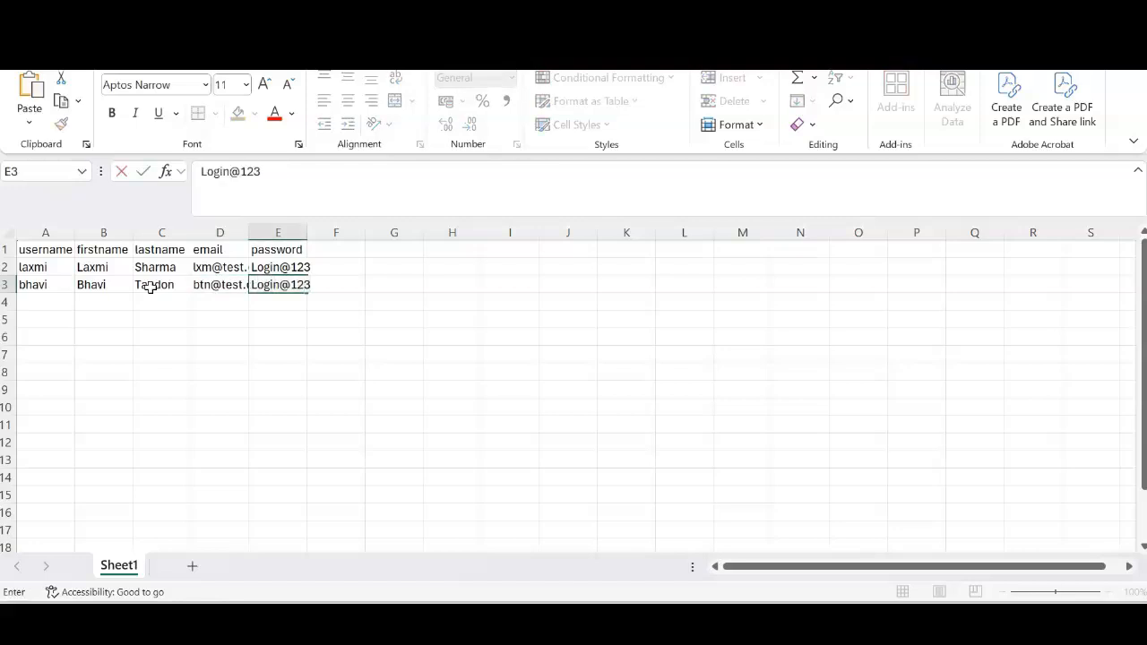
pyautogui.click(59, 307)
# Fill row 4 with the third user's username, names, e-mail and password
pyautogui.write('sa')
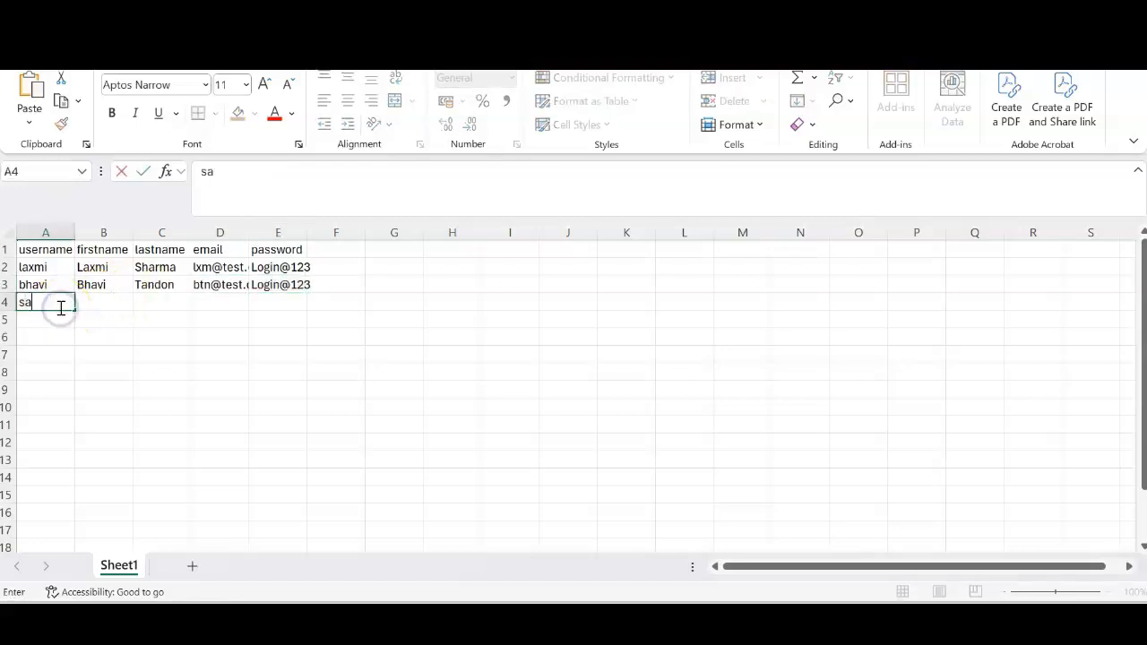
pyautogui.write('miksha')
pyautogui.press('Tab')
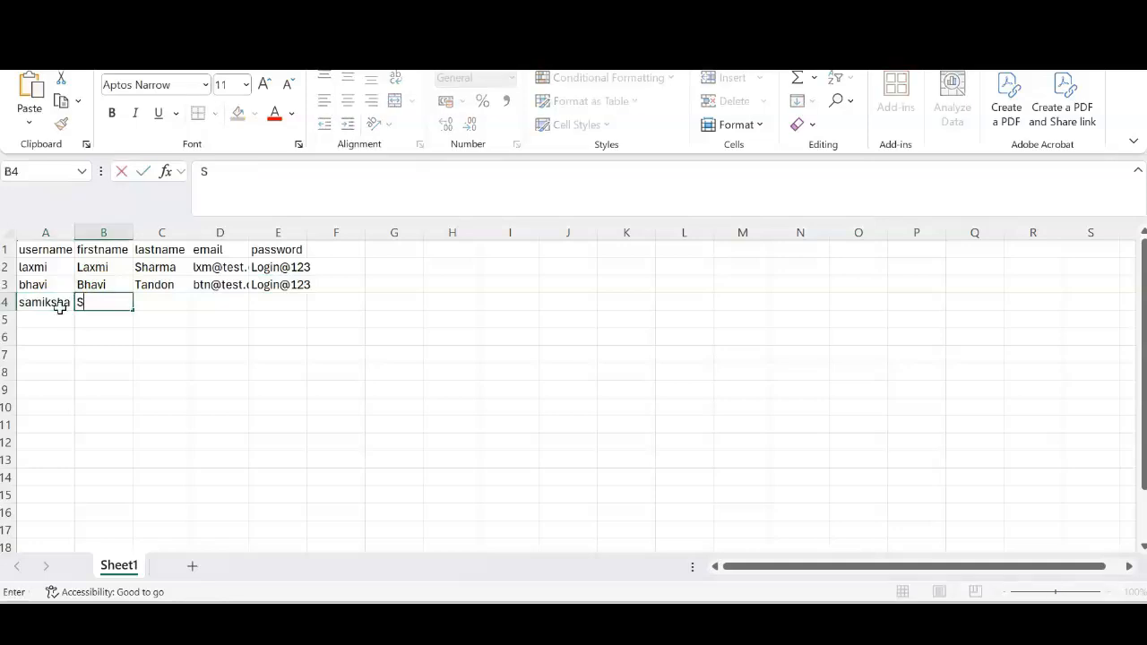
pyautogui.press('Tab')
pyautogui.press('Tab')
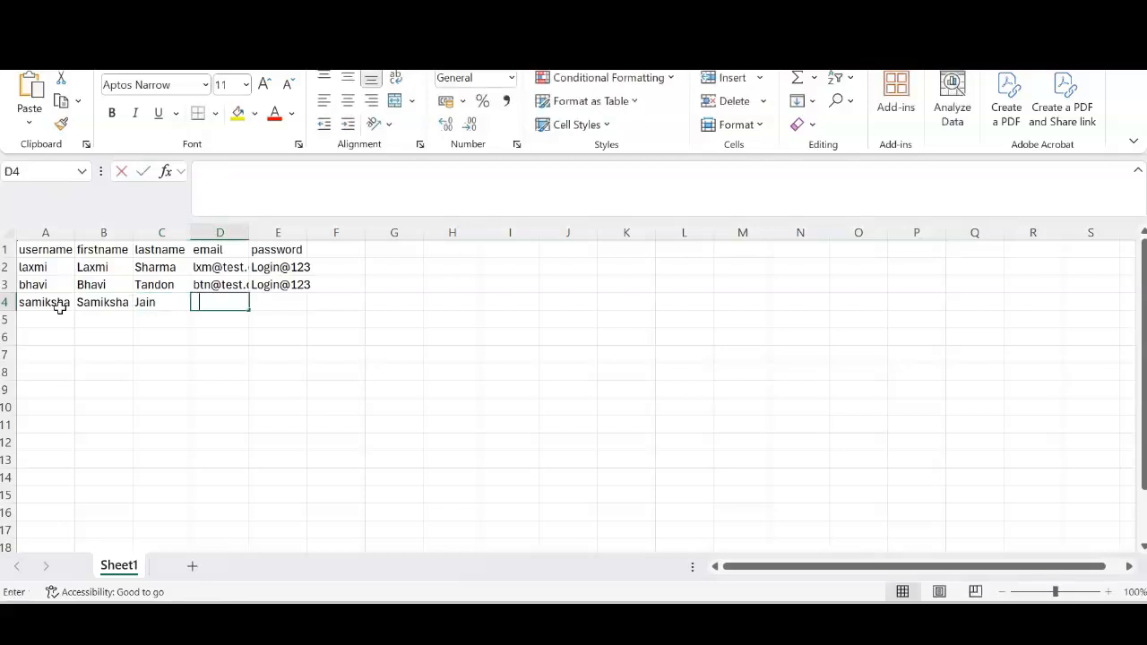
pyautogui.write('sjn@test.com')
pyautogui.press('Tab')
pyautogui.write(';')
pyautogui.press('BackSpace')
# Save the sheet as a CSV UTF-8 (Comma delimited) file named 'moodle bulk upload demo'
pyautogui.click(18, 54)
pyautogui.click(66, 330)
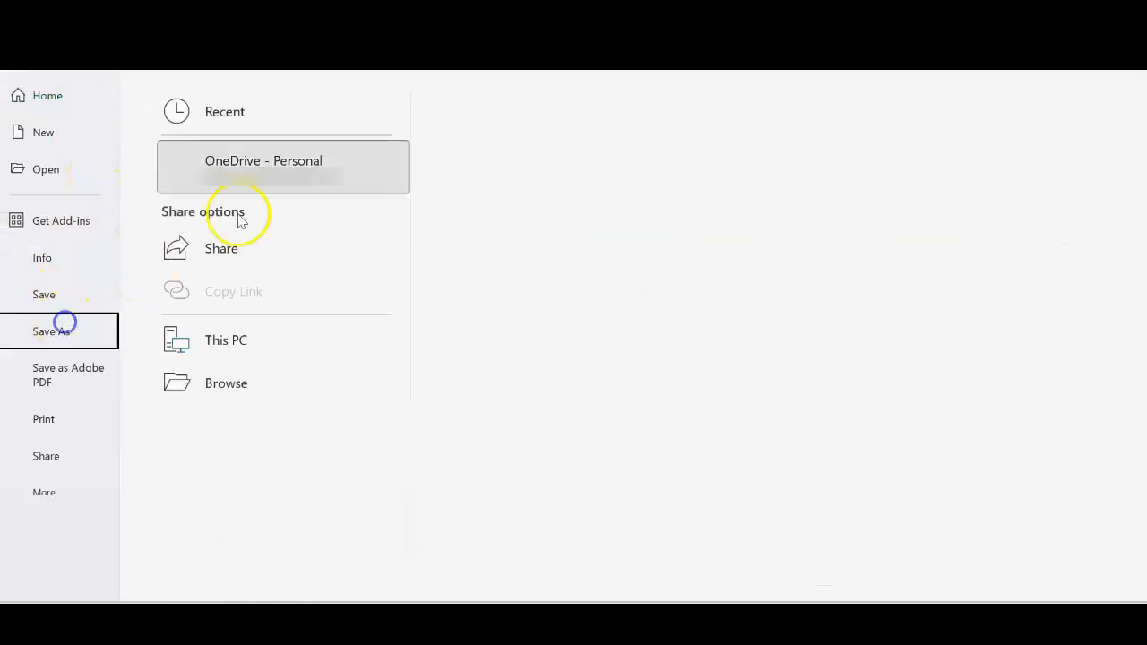
pyautogui.click(566, 153)
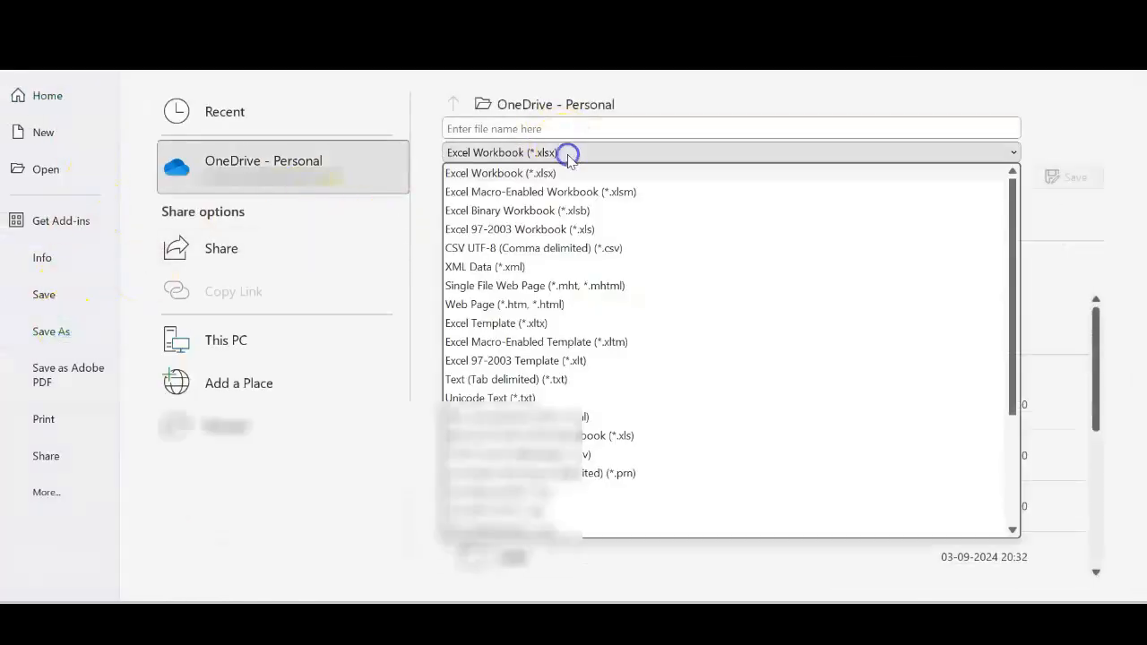
pyautogui.click(547, 245)
pyautogui.click(552, 127)
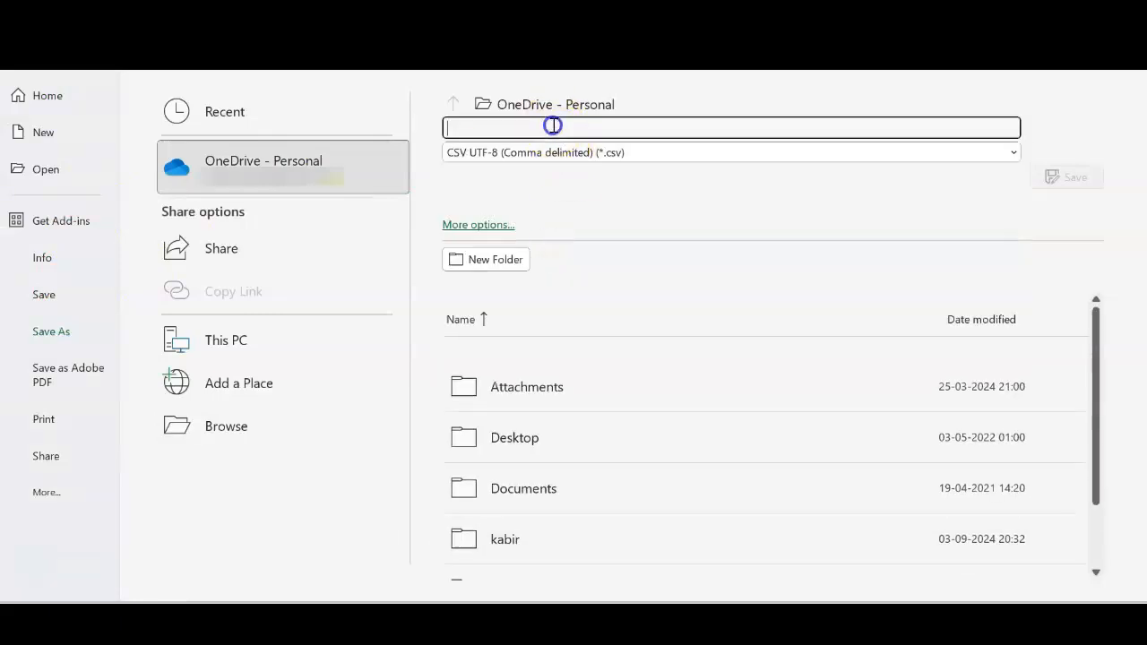
pyautogui.write('moodle bulk upload demo')
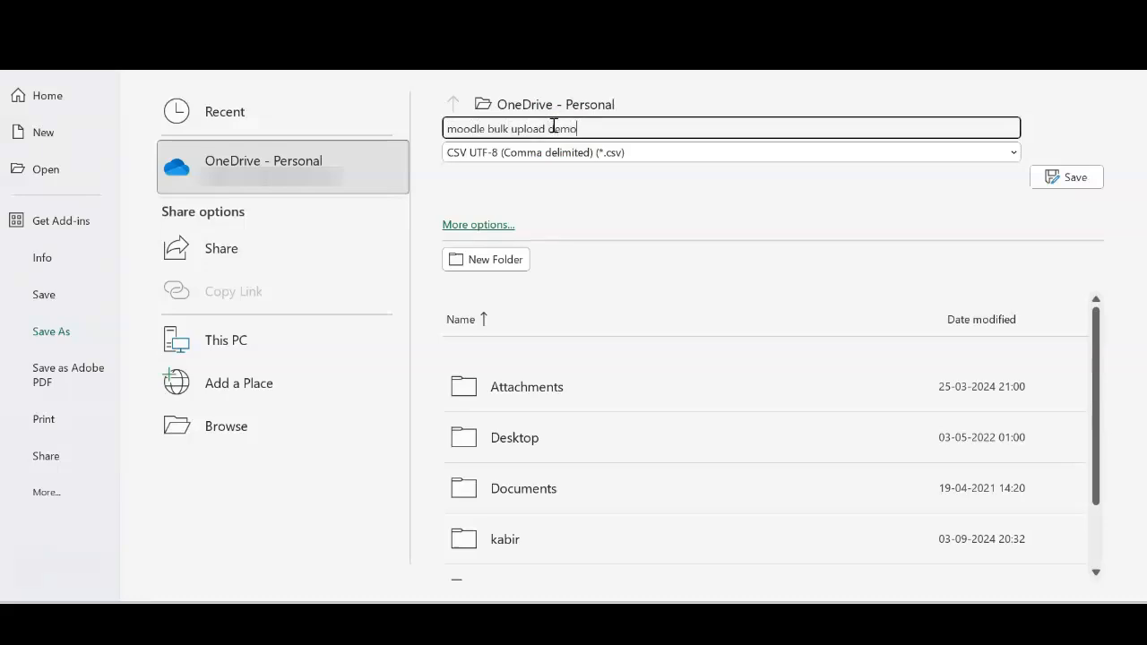
pyautogui.click(208, 344)
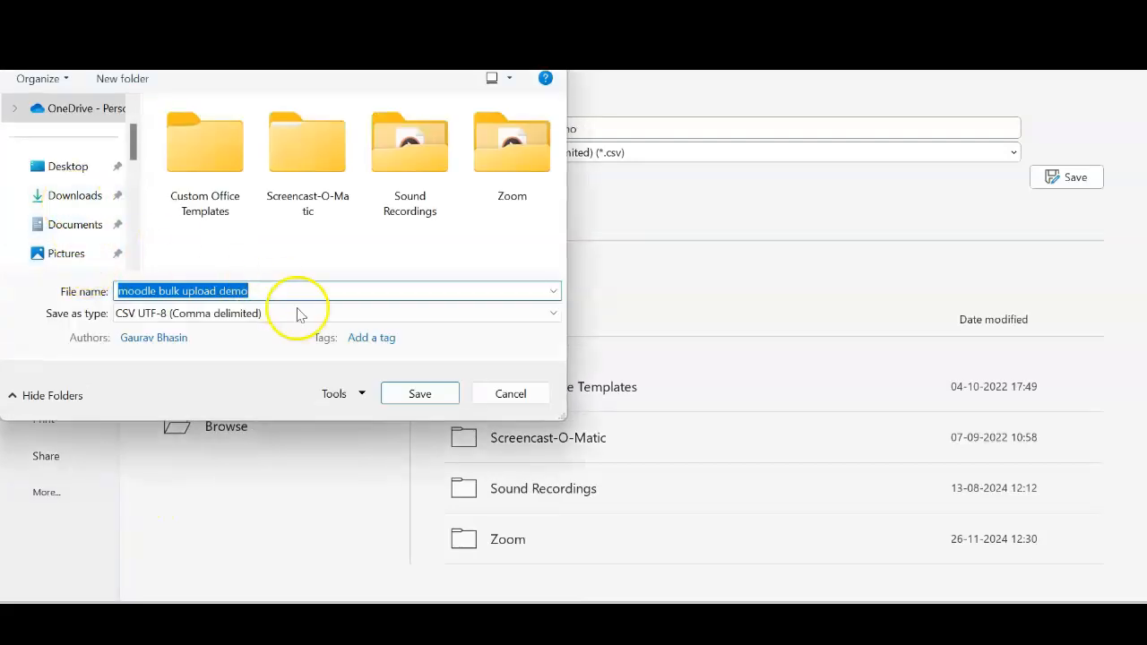
pyautogui.click(384, 392)
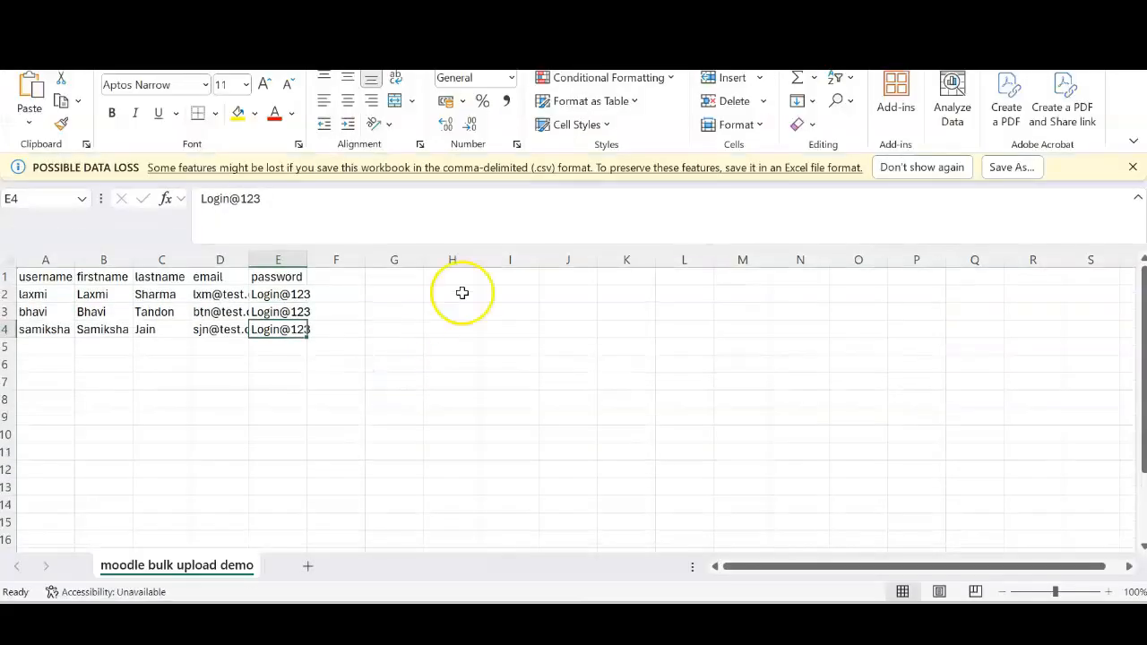
# Return to Moodle and open the Upload users page under Site administration > Users
pyautogui.moveTo(679, 623)
pyautogui.click(628, 552)
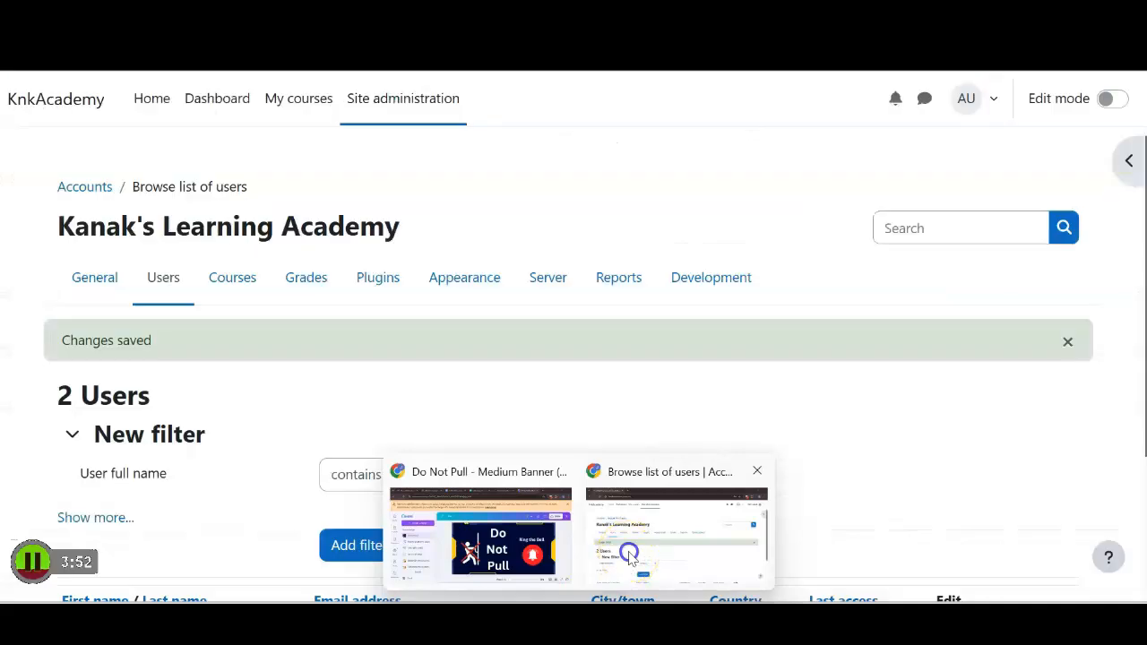
pyautogui.click(183, 291)
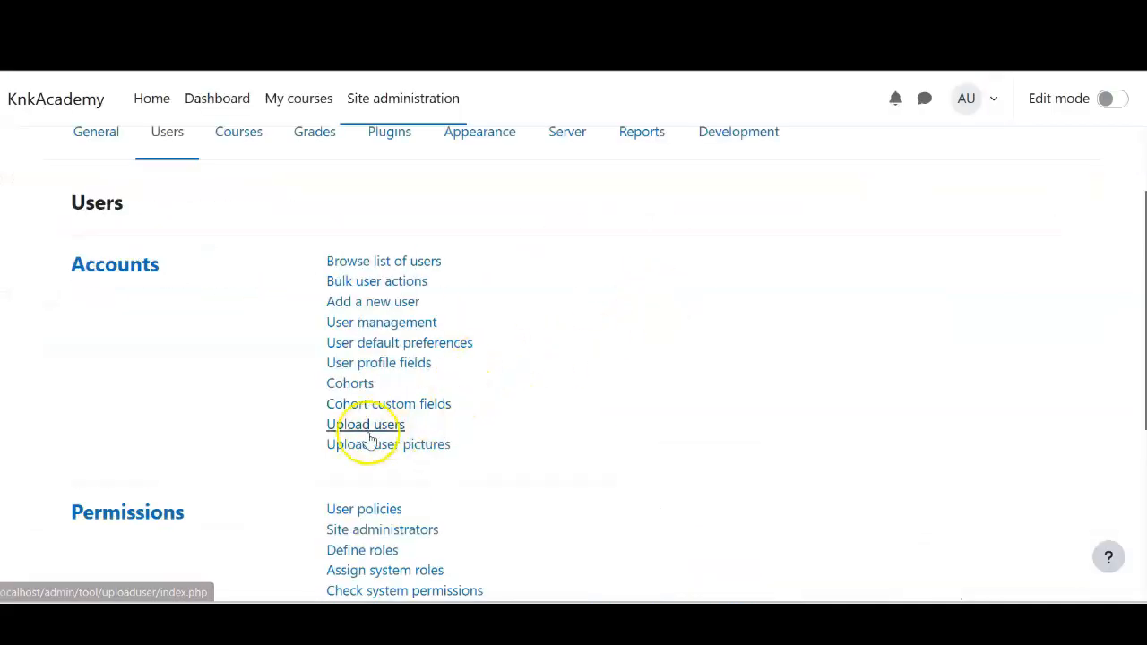
pyautogui.click(367, 434)
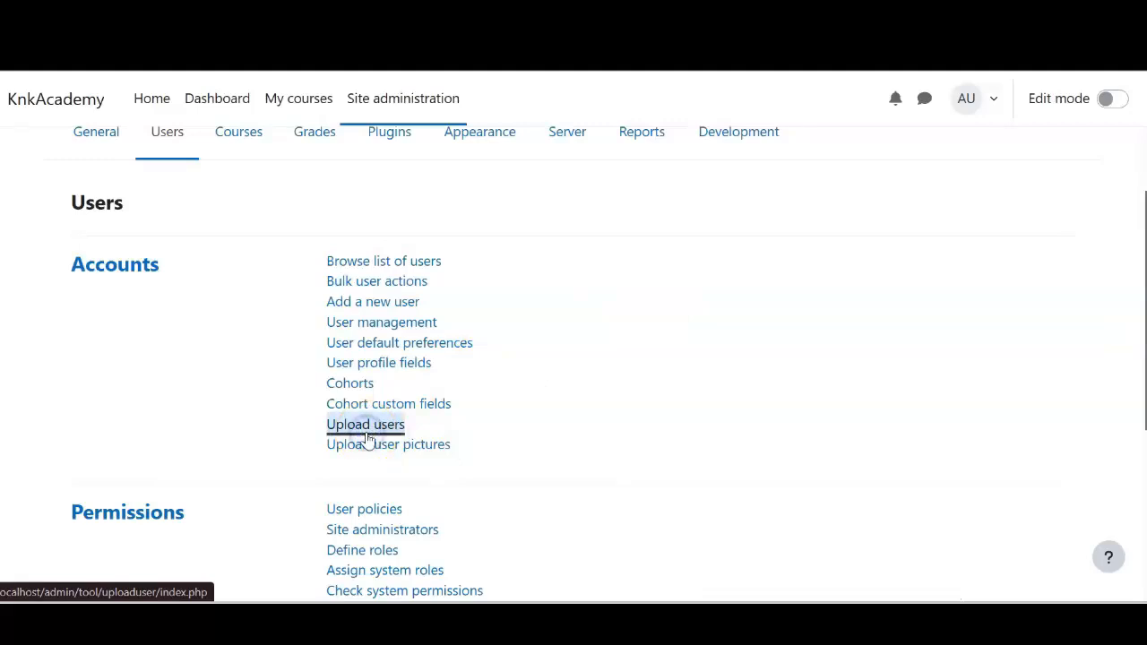
# Upload moodle bulk upload demo.csv from the OneDrive Documents folder into the file picker
pyautogui.click(420, 458)
pyautogui.click(449, 261)
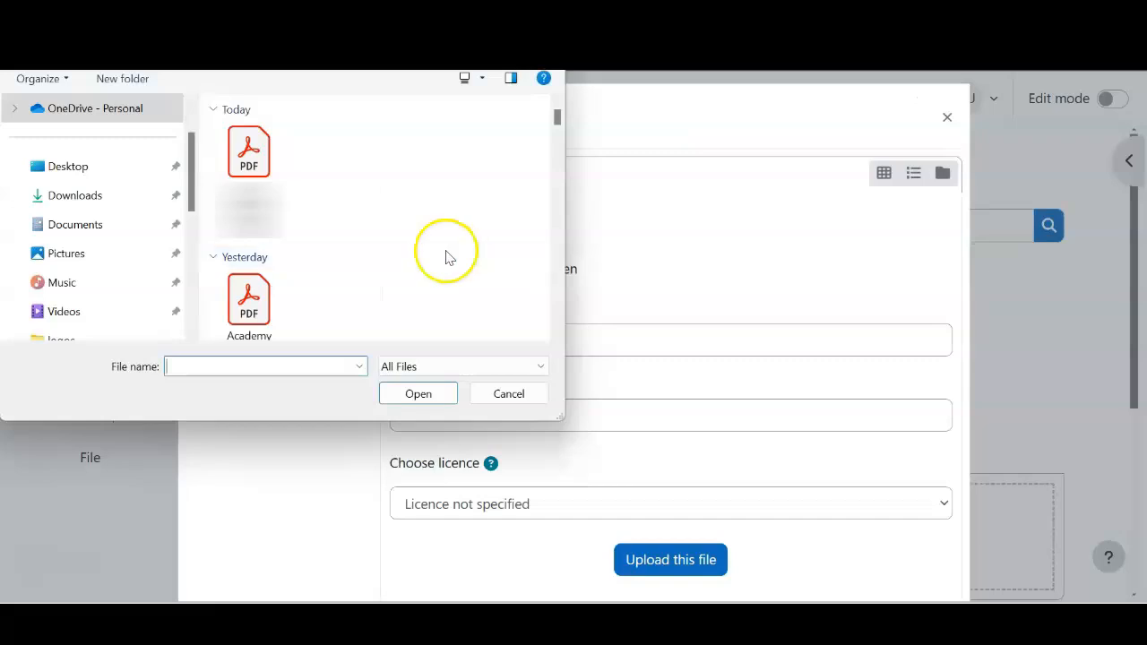
pyautogui.click(98, 108)
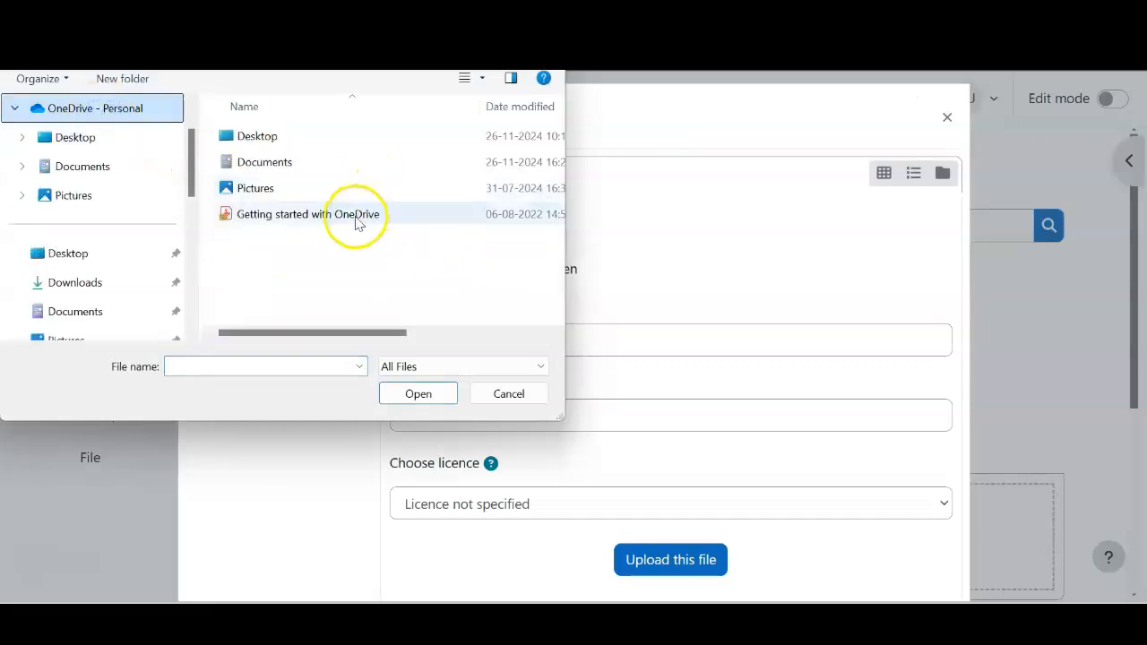
pyautogui.doubleClick(313, 161)
pyautogui.moveTo(557, 171); pyautogui.dragTo(547, 243)
pyautogui.click(269, 278)
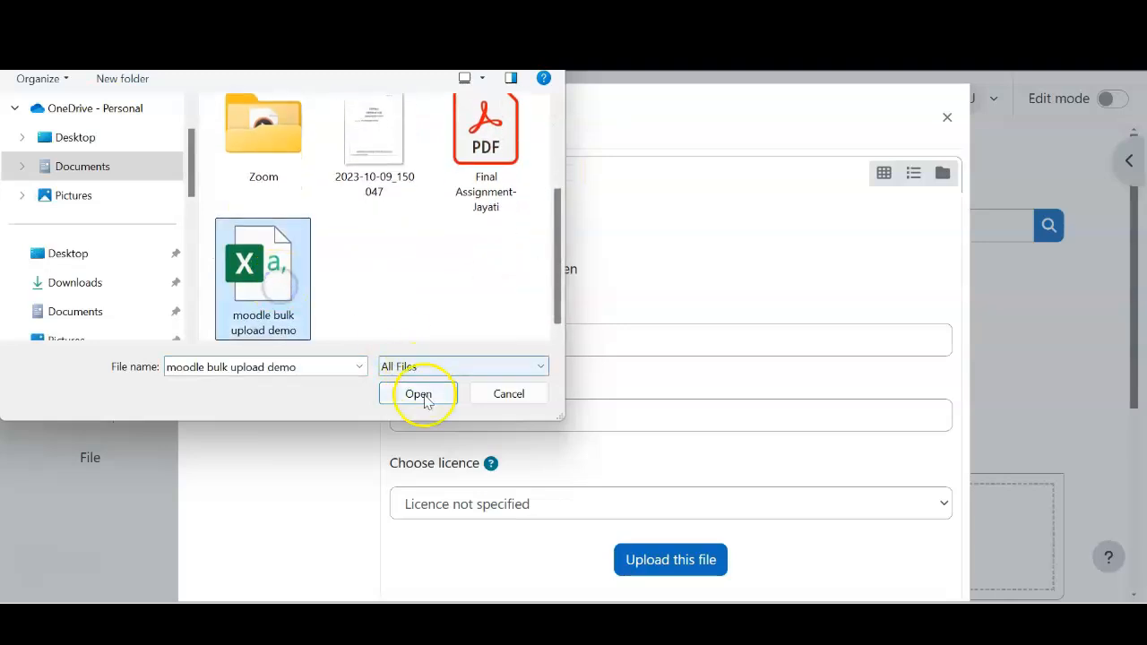
pyautogui.click(425, 400)
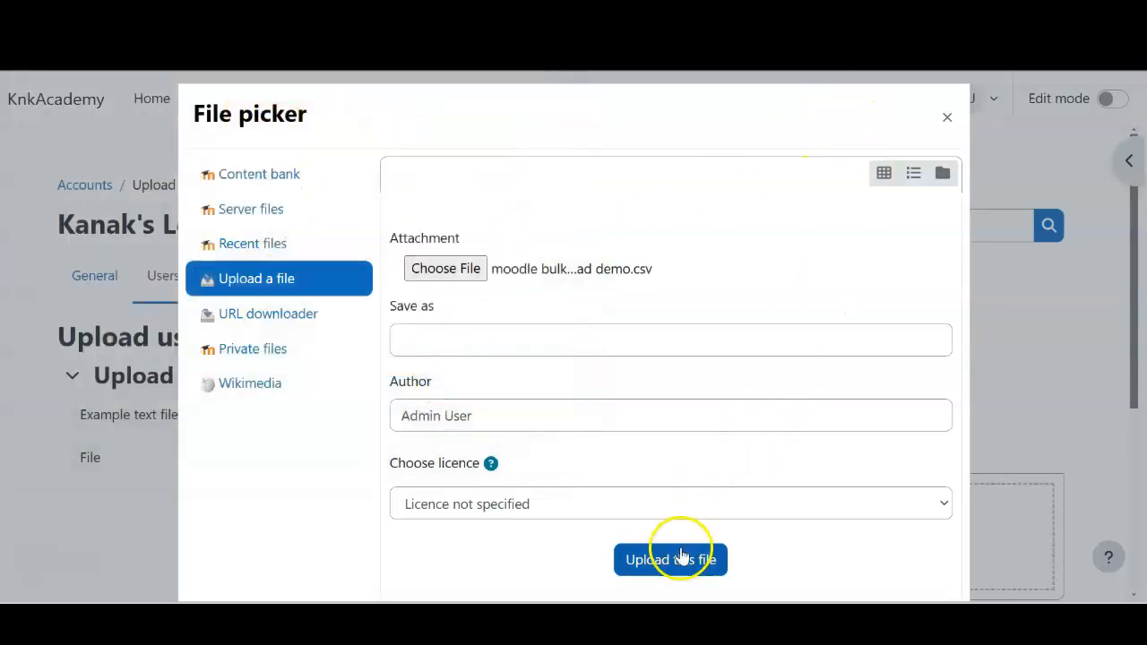
pyautogui.click(681, 558)
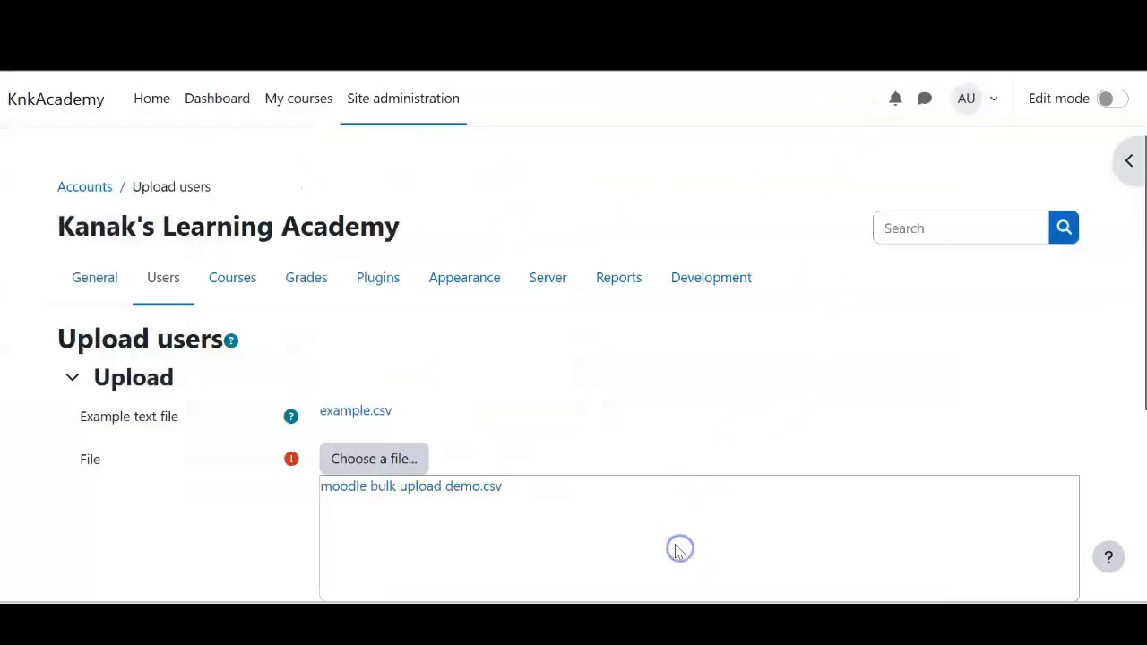
pyautogui.click(380, 414)
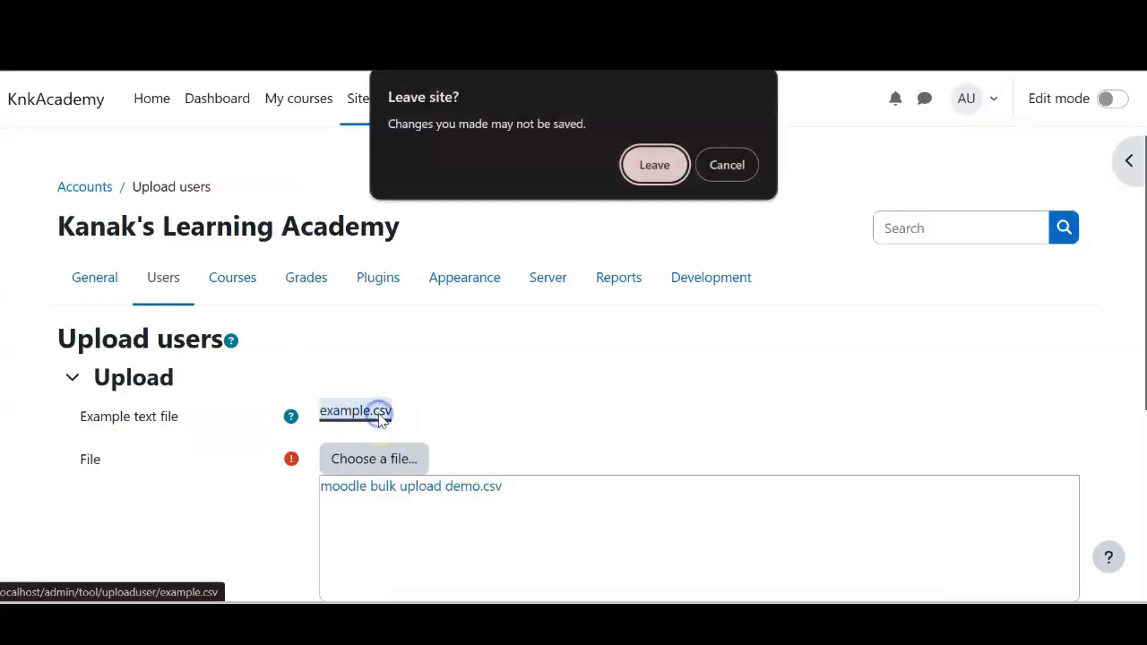
pyautogui.click(663, 159)
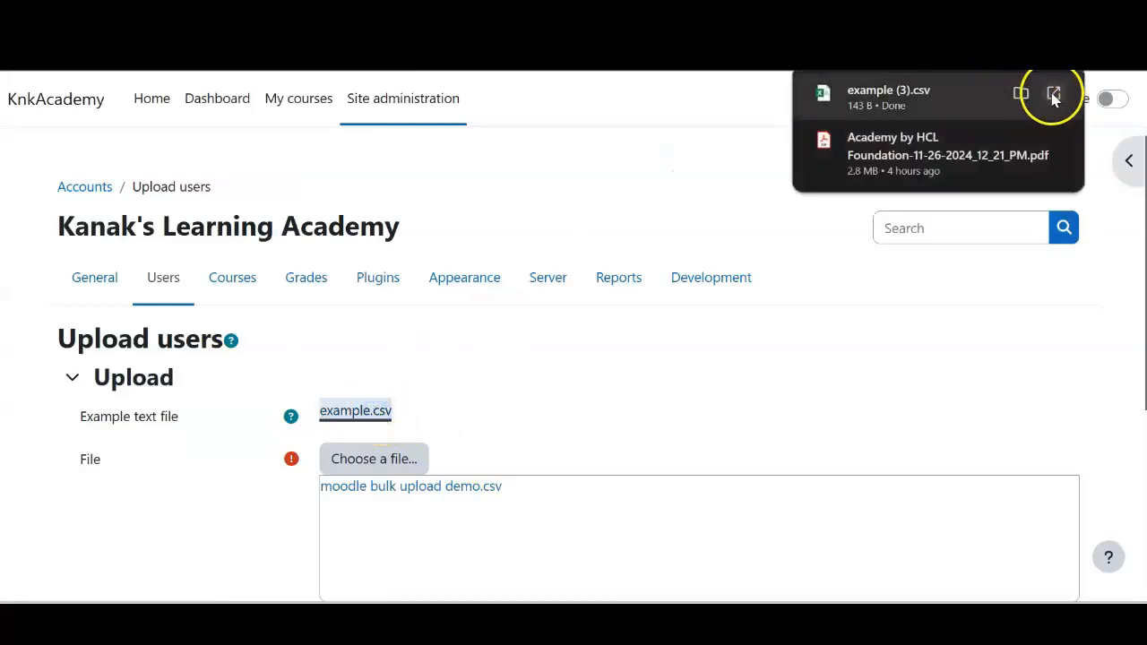
pyautogui.click(1056, 95)
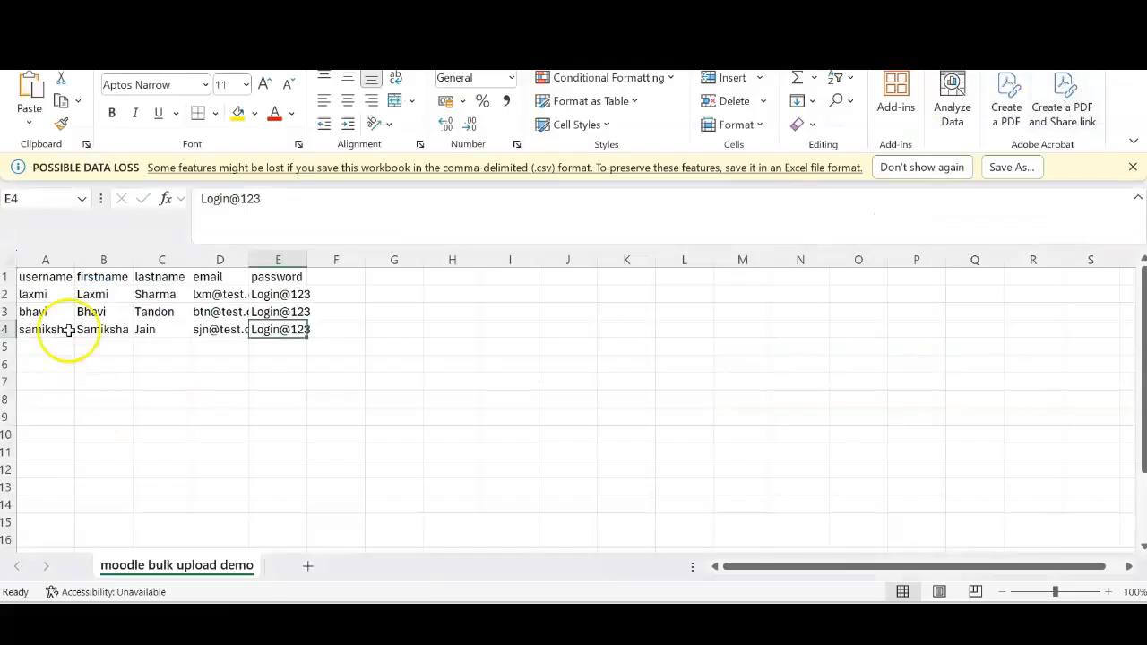
pyautogui.moveTo(36, 277); pyautogui.dragTo(215, 281)
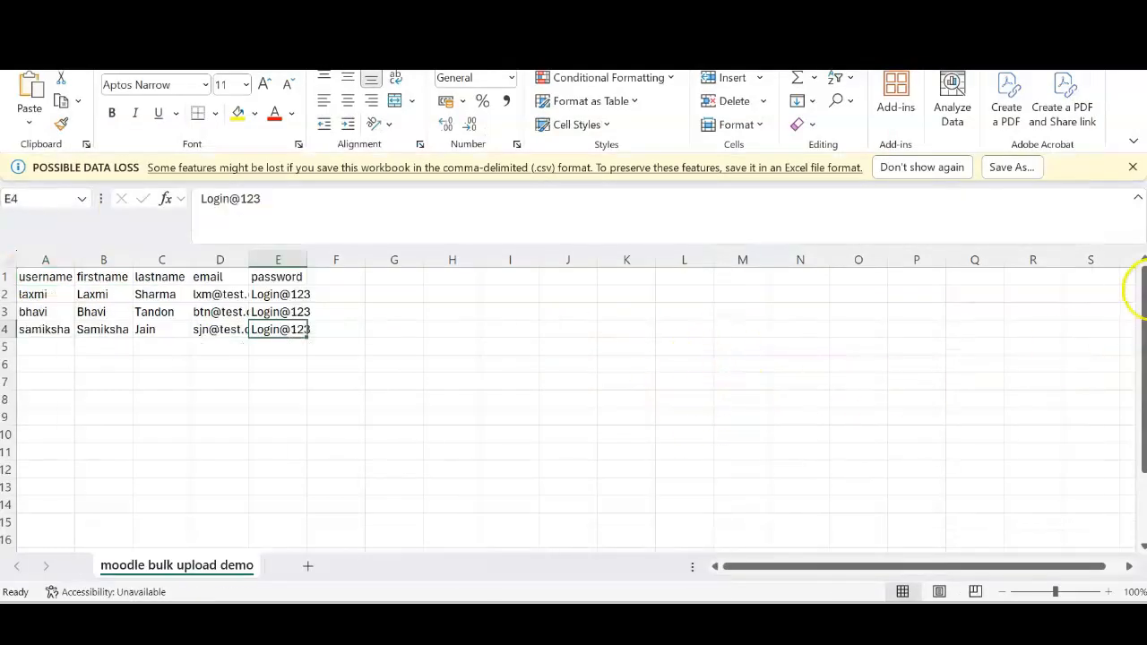
pyautogui.moveTo(640, 589)
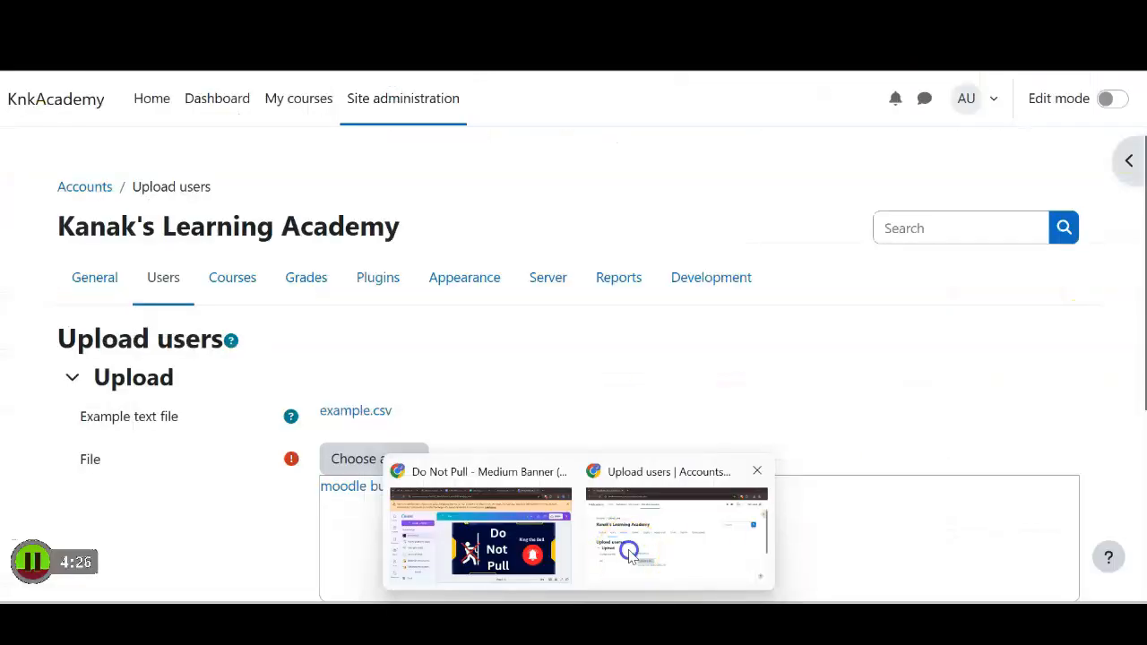
pyautogui.click(628, 550)
pyautogui.moveTo(1145, 261); pyautogui.dragTo(1146, 467)
# Submit the CSV for preview and keep the upload type as adding new users only, skipping existing
pyautogui.click(400, 472)
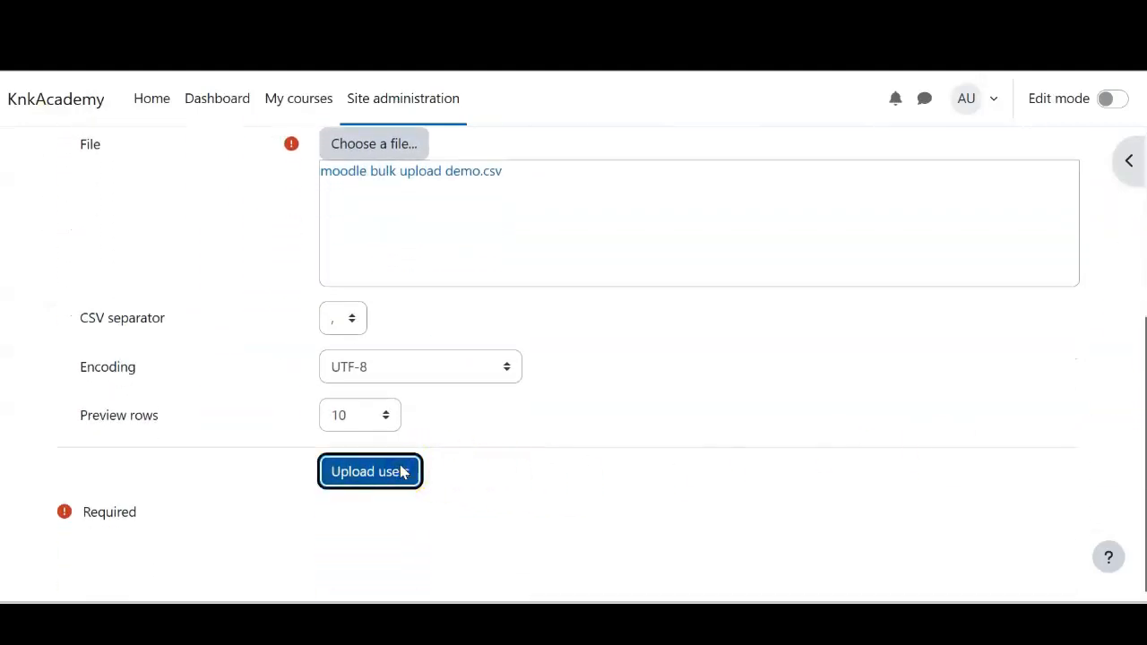
pyautogui.moveTo(1145, 241); pyautogui.dragTo(1134, 342)
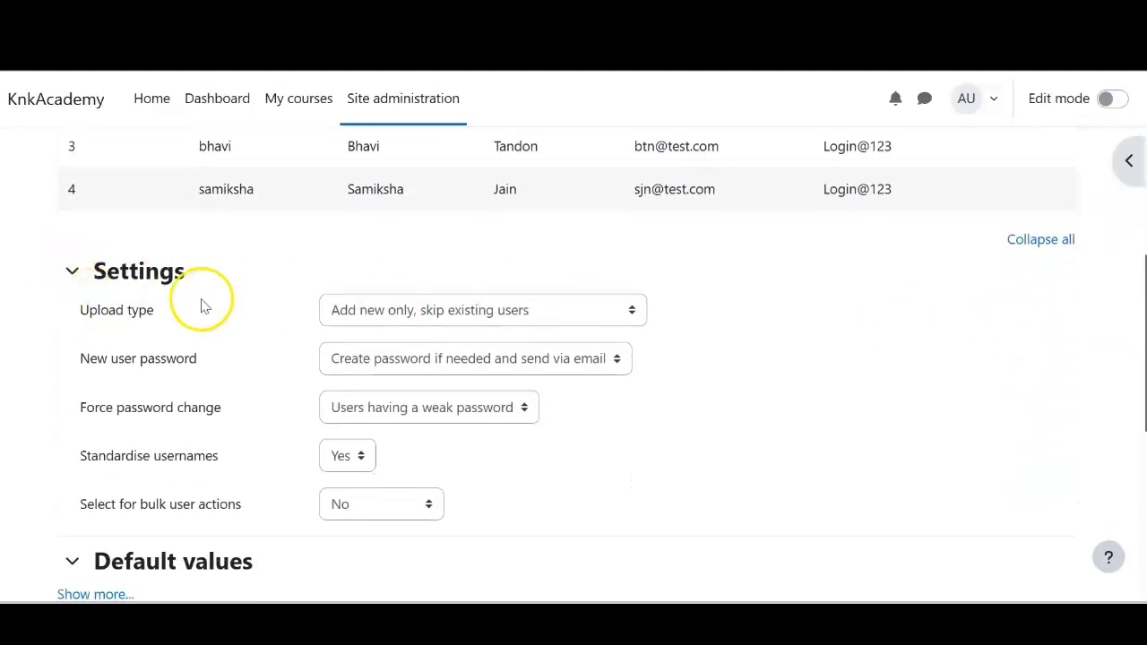
pyautogui.click(369, 311)
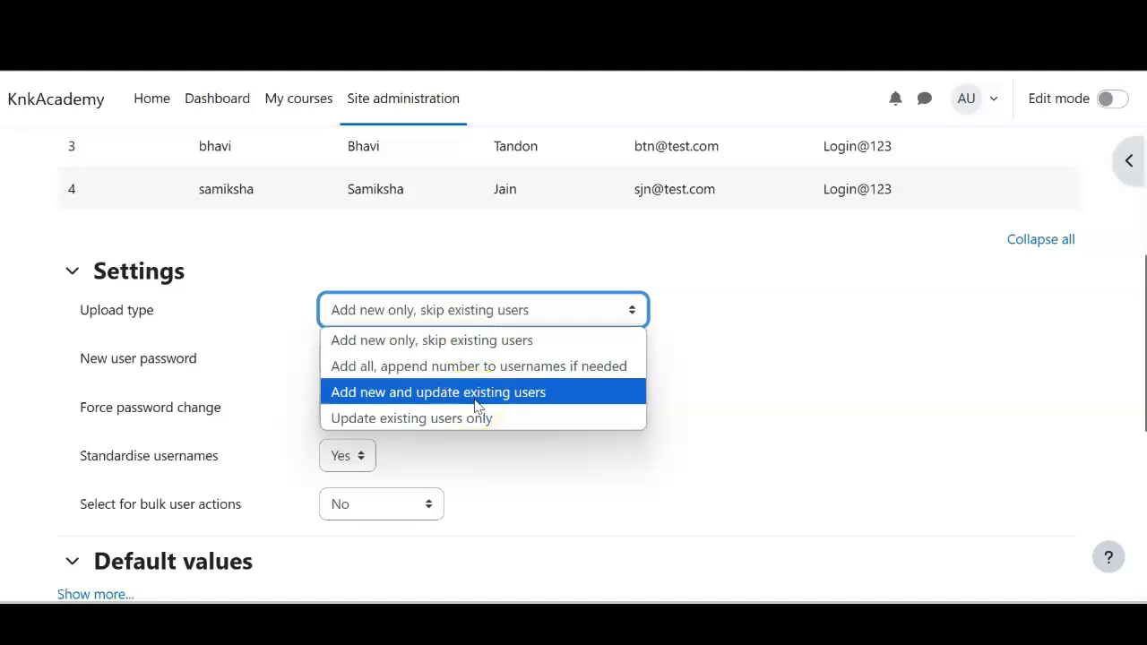
pyautogui.click(475, 427)
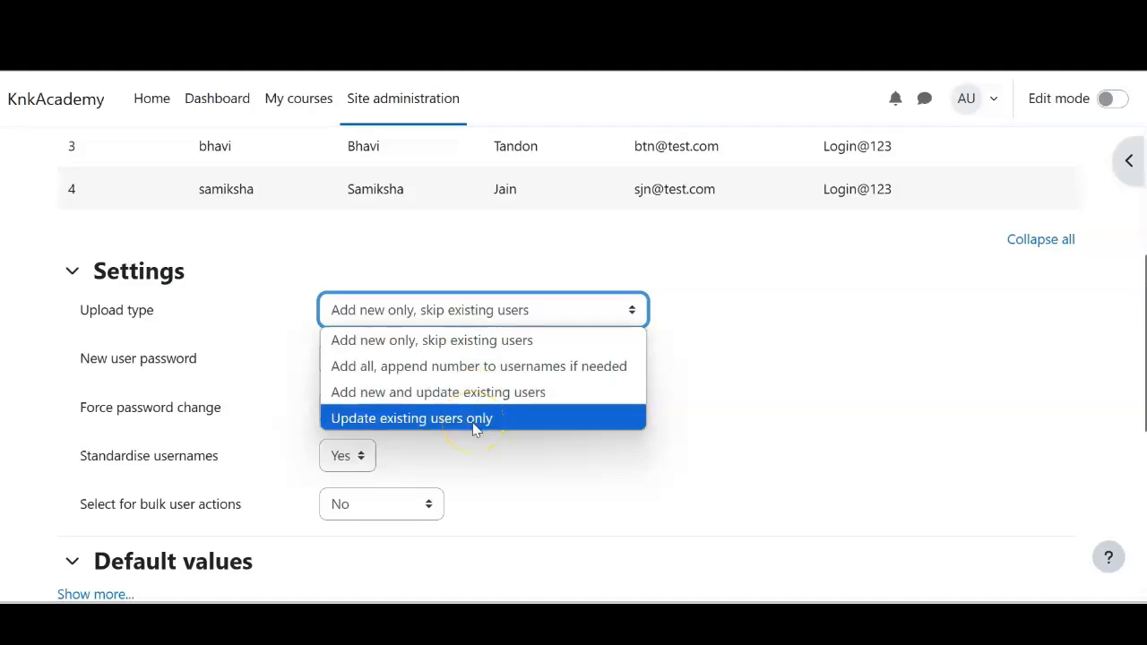
pyautogui.click(411, 350)
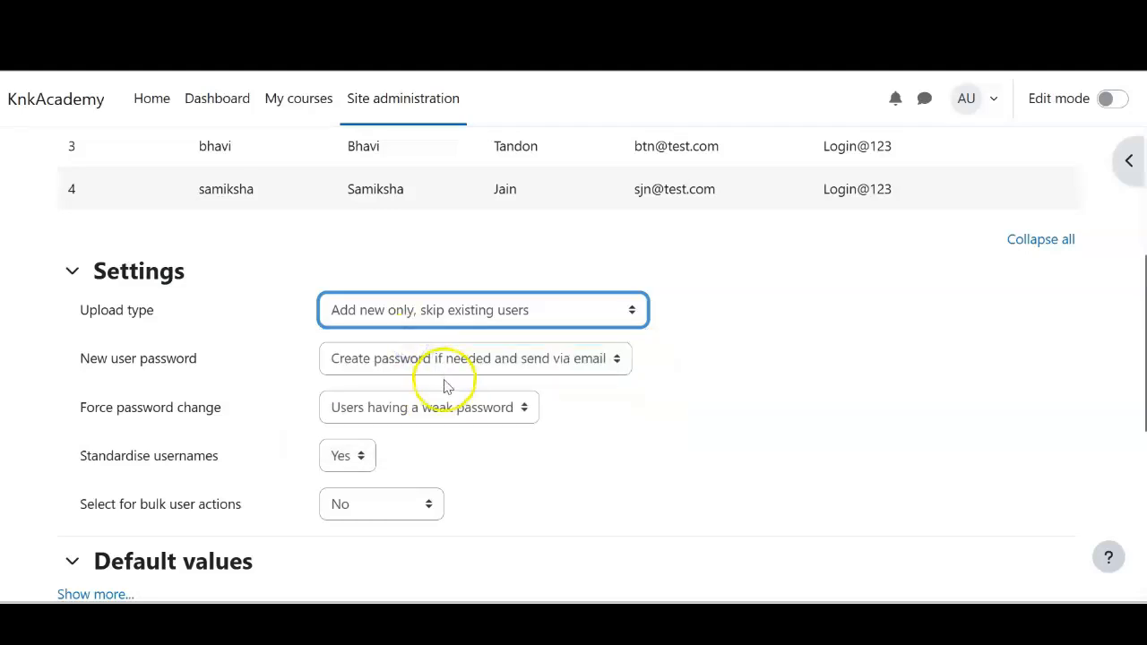
# Set New user password to Field required in file, Force password change to All, and upload
pyautogui.click(443, 361)
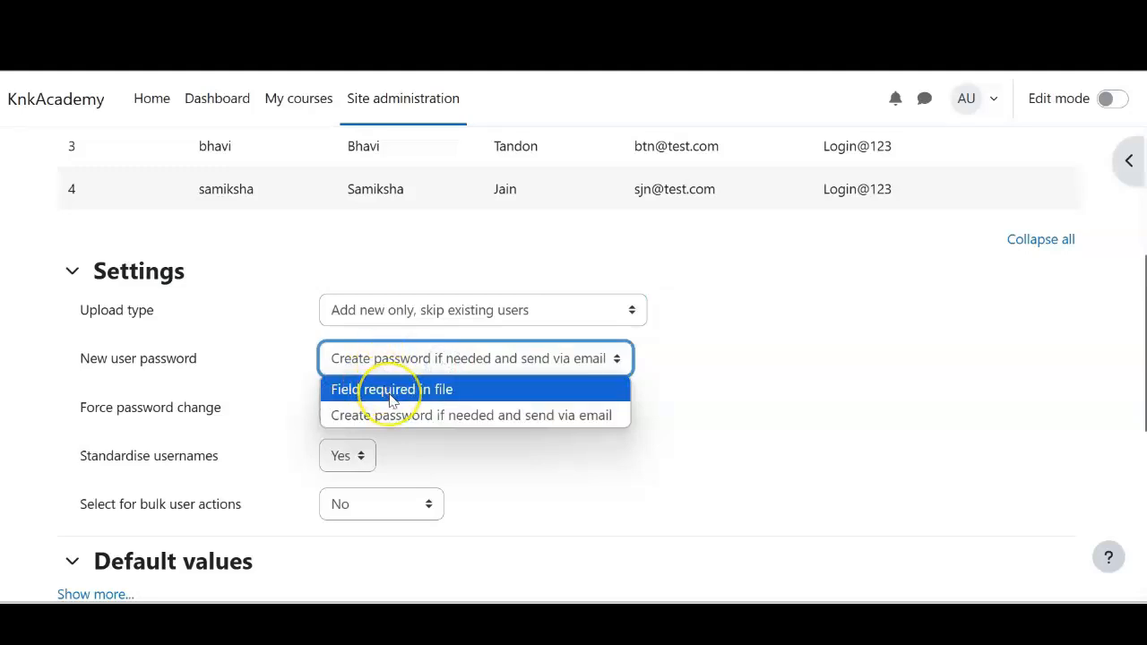
pyautogui.click(392, 394)
pyautogui.click(405, 407)
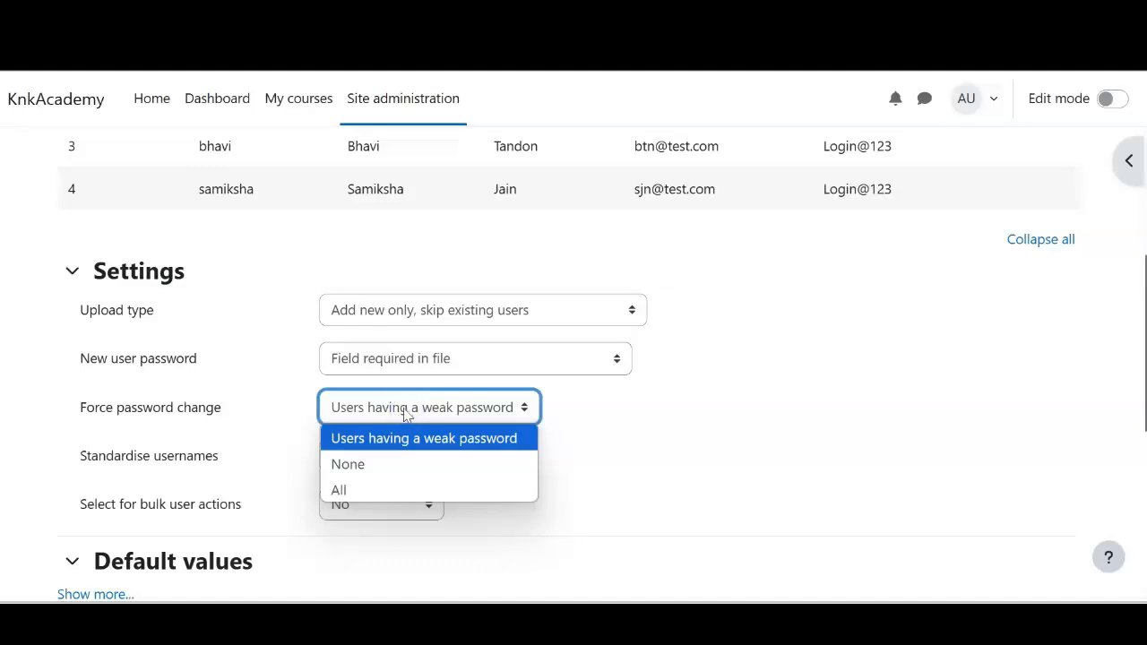
pyautogui.click(385, 488)
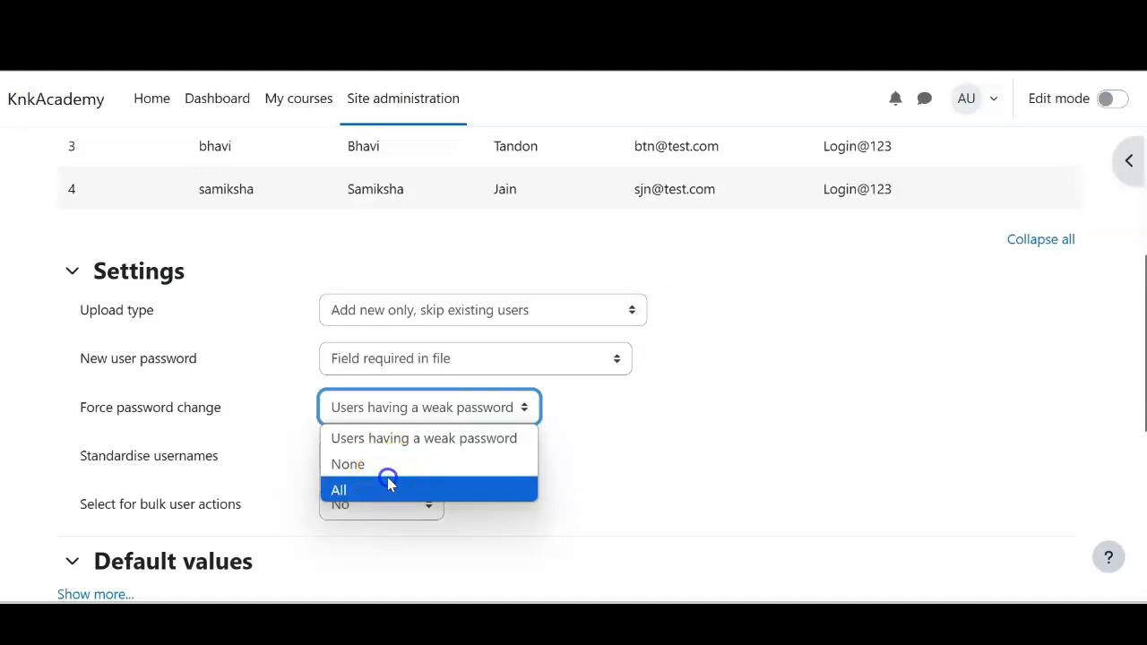
pyautogui.click(384, 484)
pyautogui.scroll(-2, 380, 475)
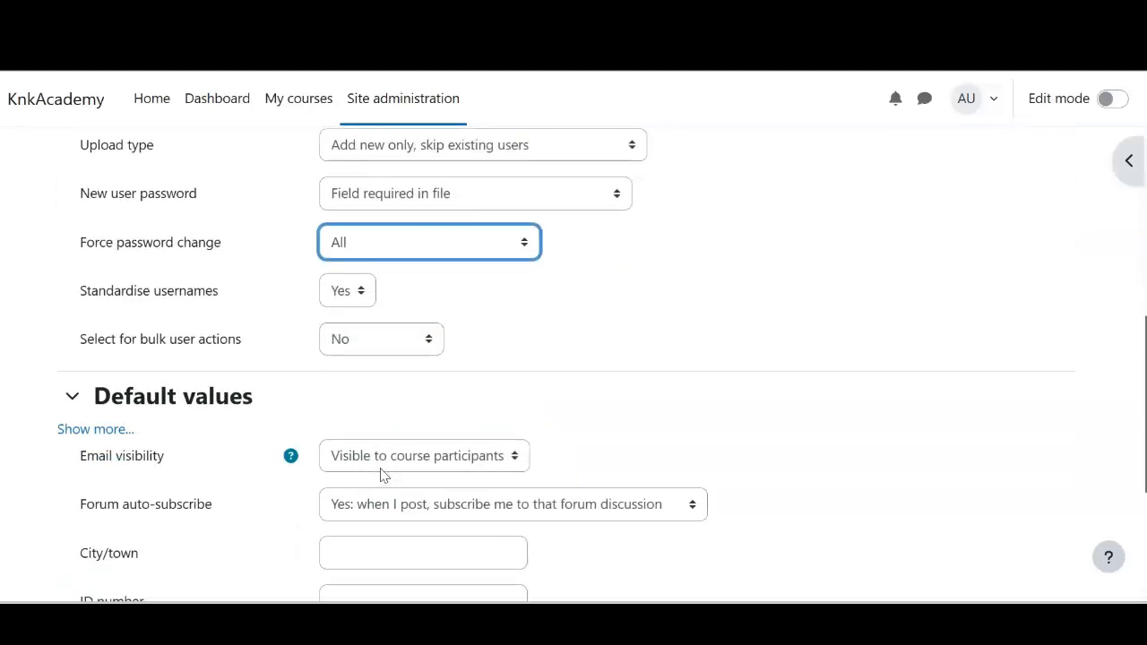
pyautogui.scroll(-3, 380, 475)
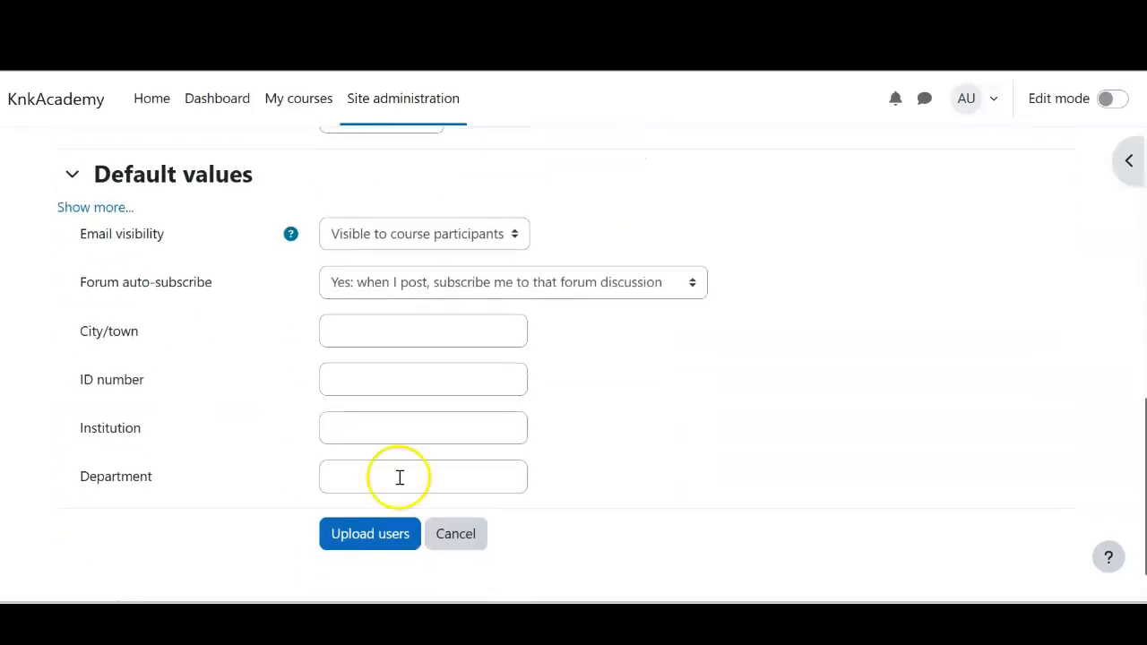
pyautogui.click(392, 536)
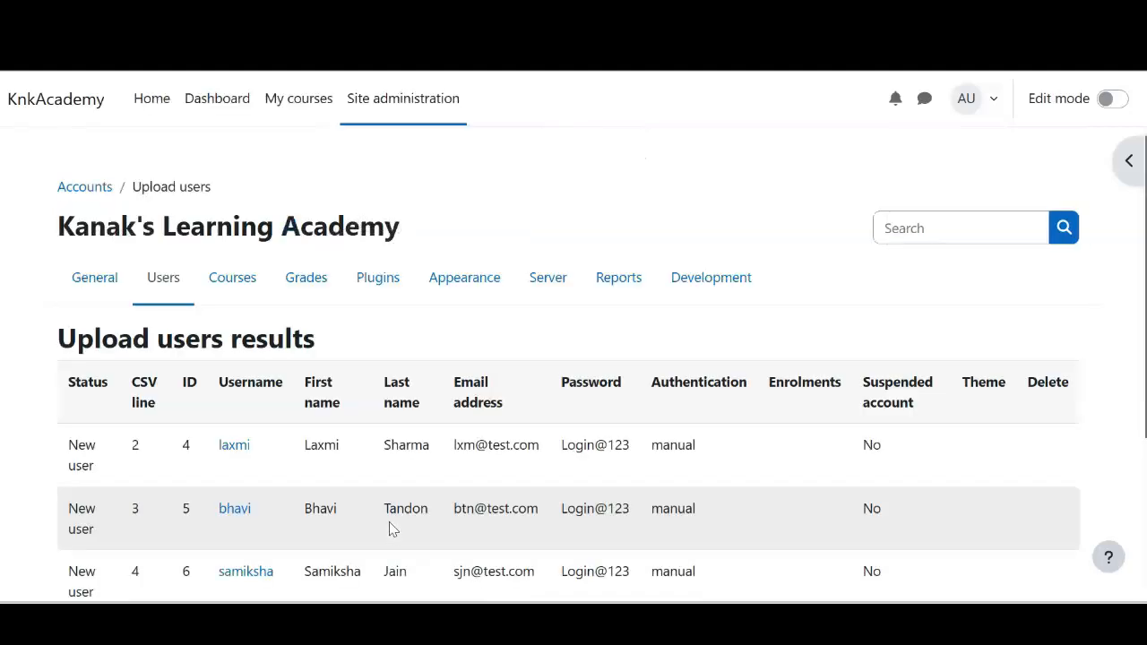
# Continue past the upload results and open Browse list of users, now totalling 5 users
pyautogui.scroll(-3, 389, 528)
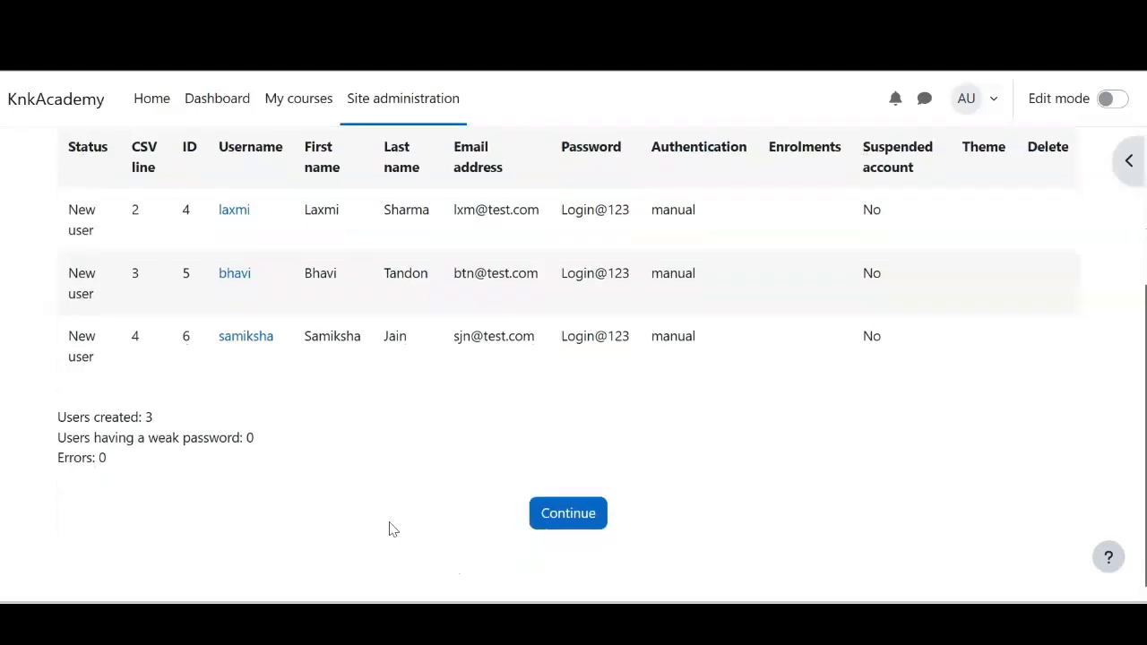
pyautogui.click(573, 520)
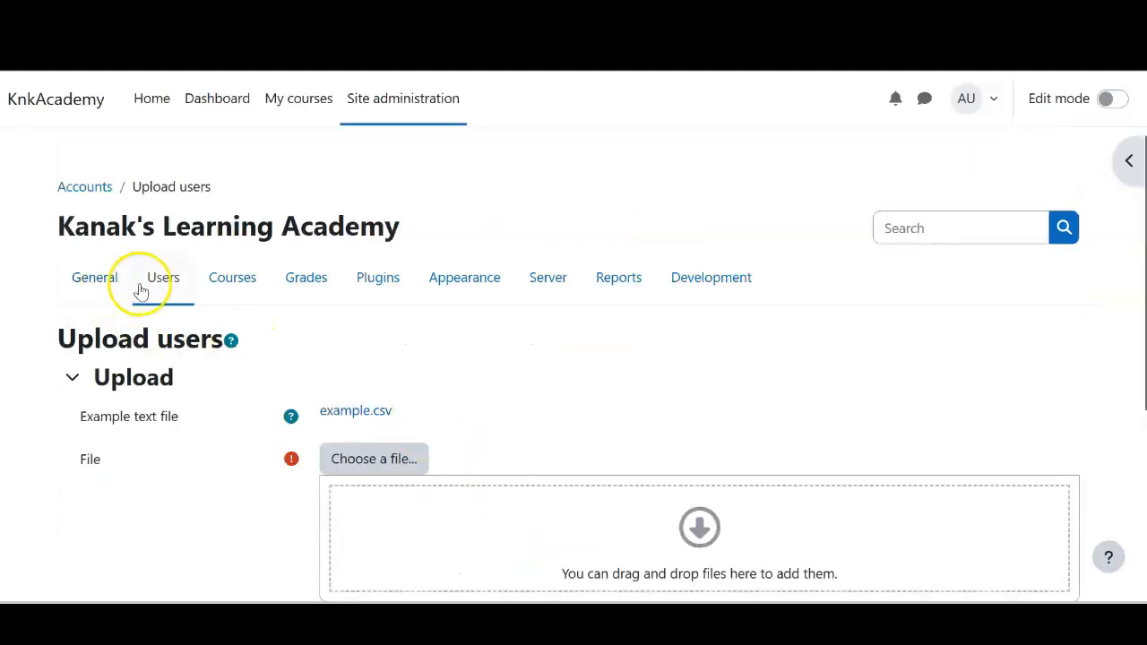
pyautogui.click(162, 285)
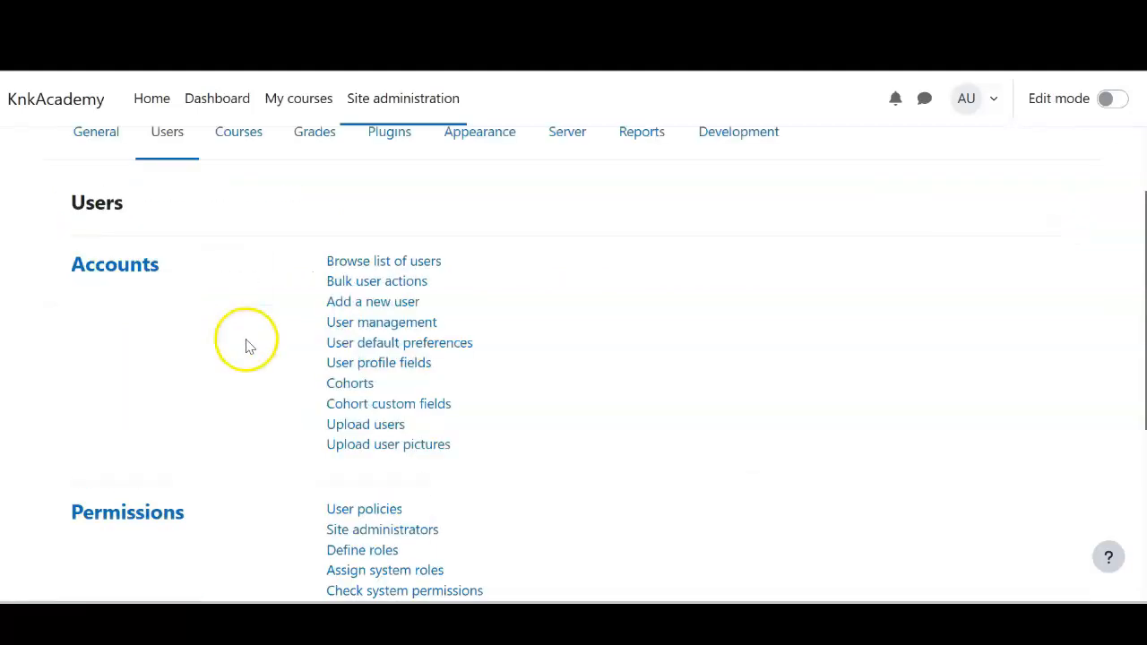
pyautogui.click(362, 262)
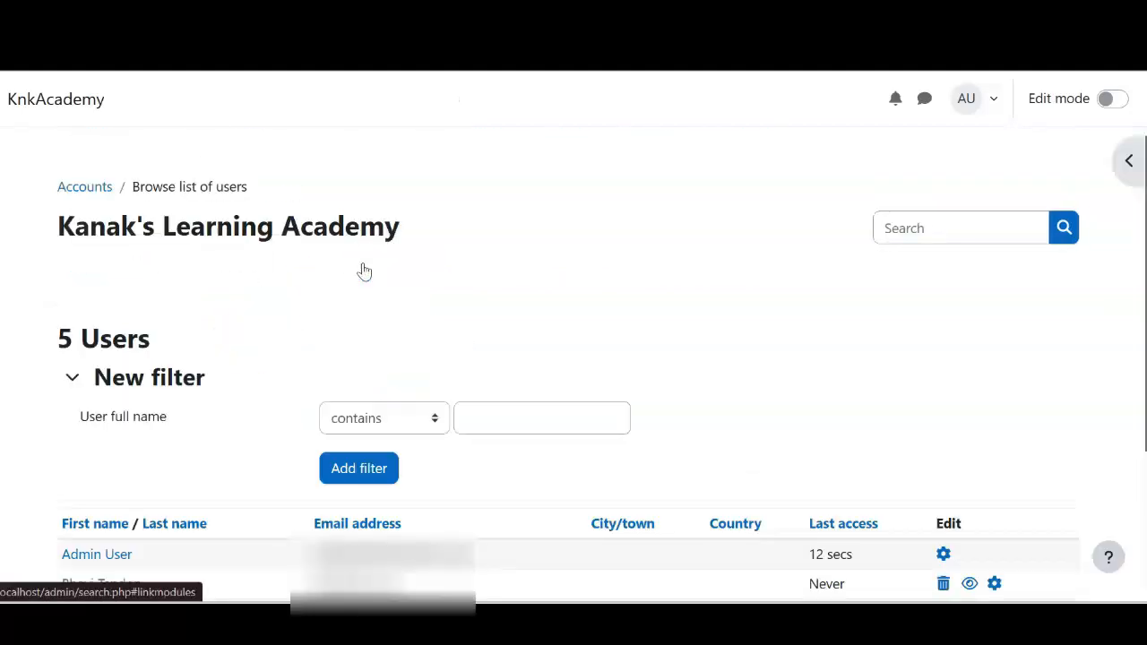
pyautogui.scroll(-2, 422, 367)
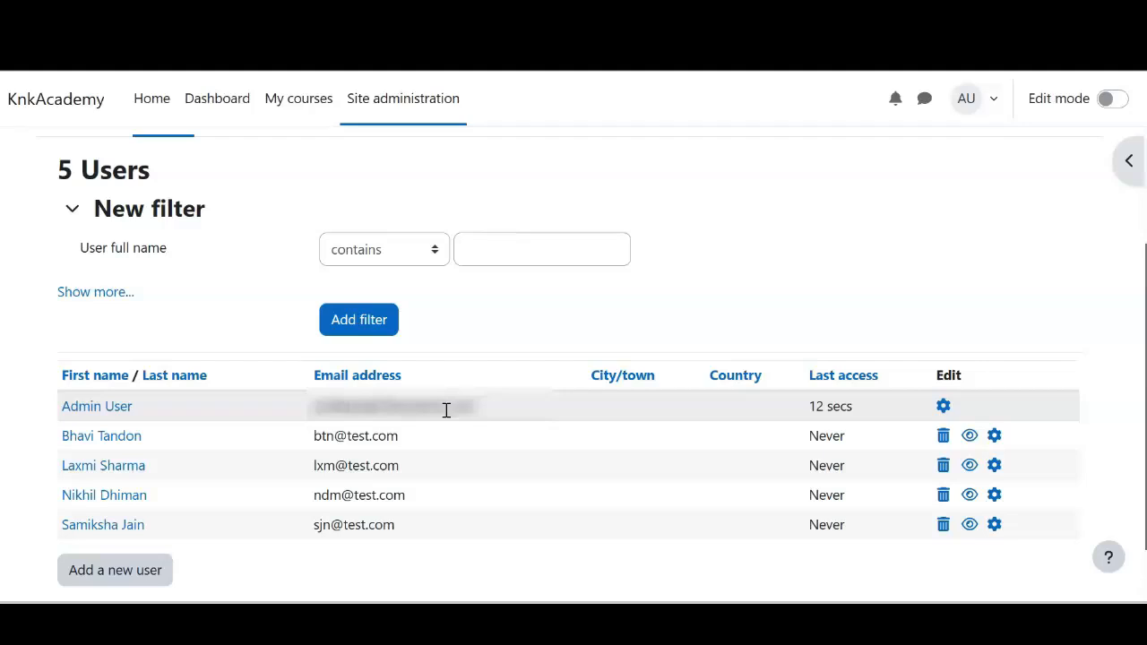
pyautogui.click(295, 432)
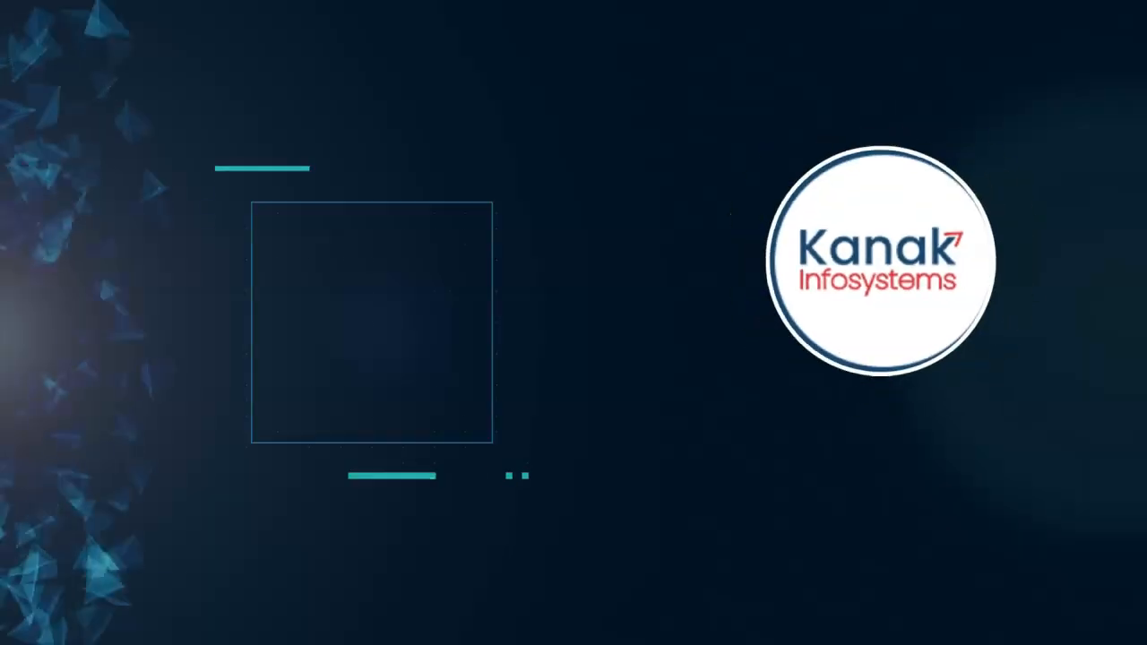